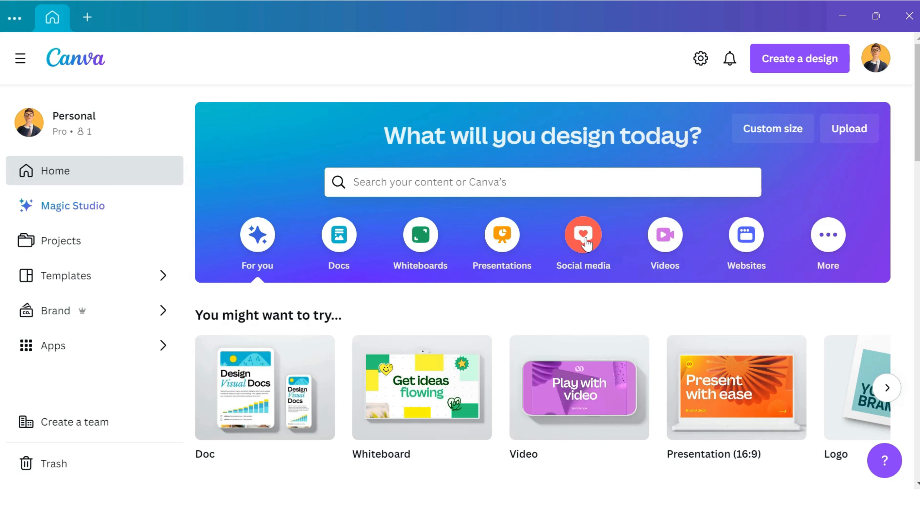
Create a blank square Instagram post from the social media design types
left_click(584, 241)
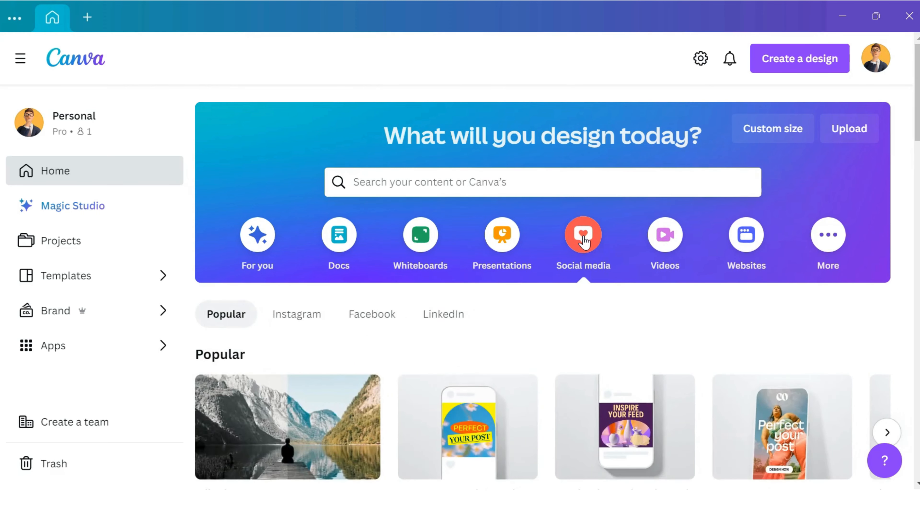
left_click(285, 319)
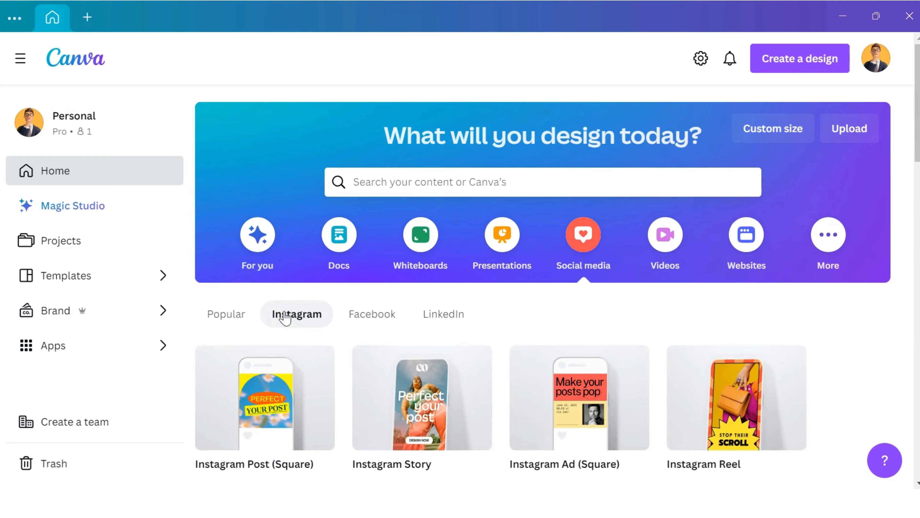
scroll(286, 318, "down", 5)
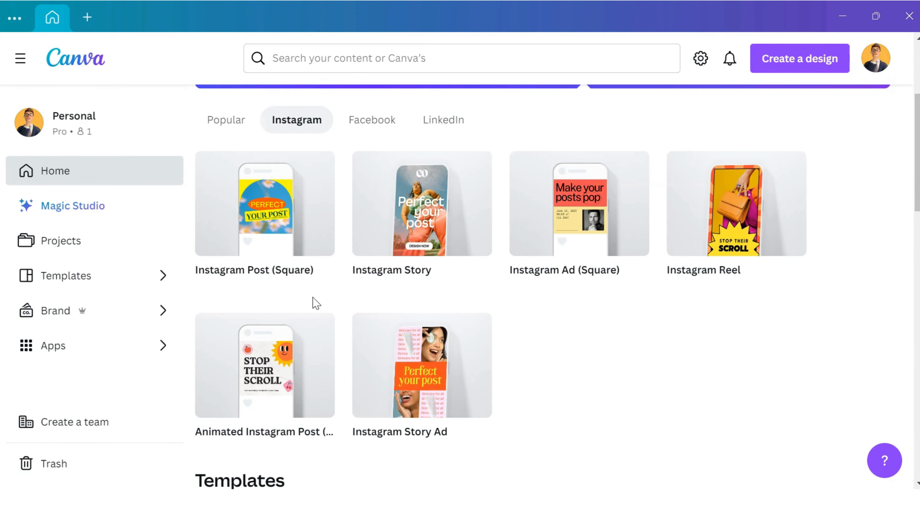
left_click(268, 205)
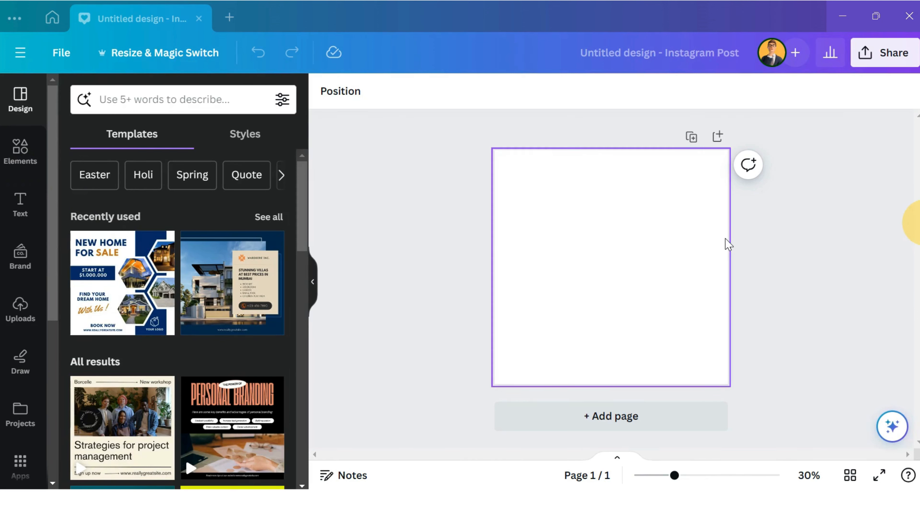
Browse the suggested Instagram post templates to see which designs are available
scroll(256, 245, "down", 4)
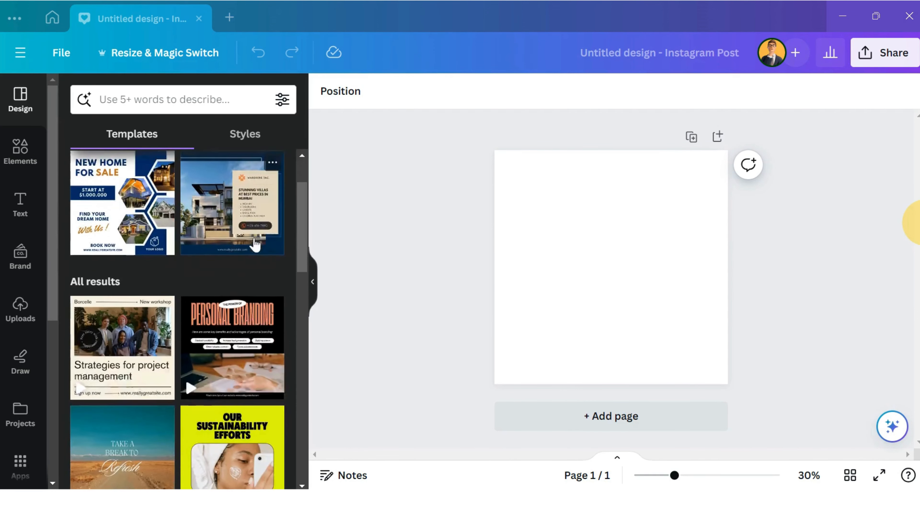
scroll(256, 244, "down", 7)
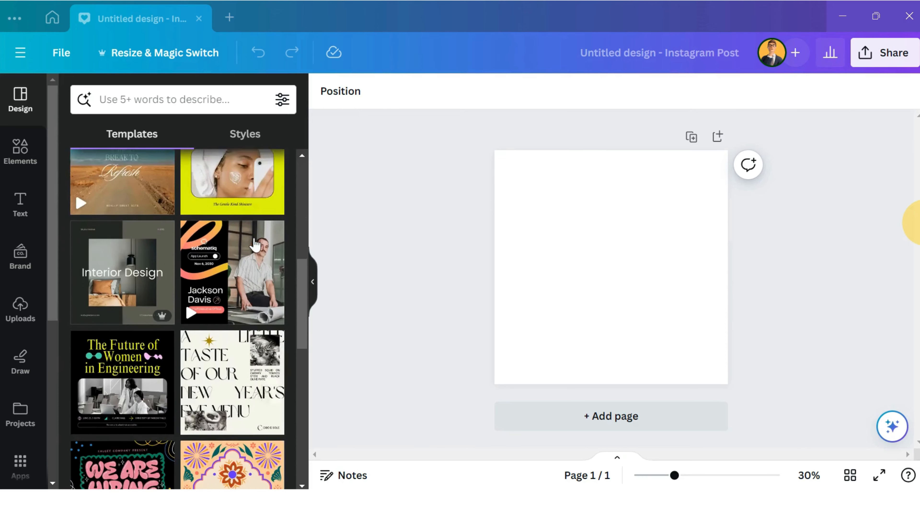
scroll(255, 244, "down", 5)
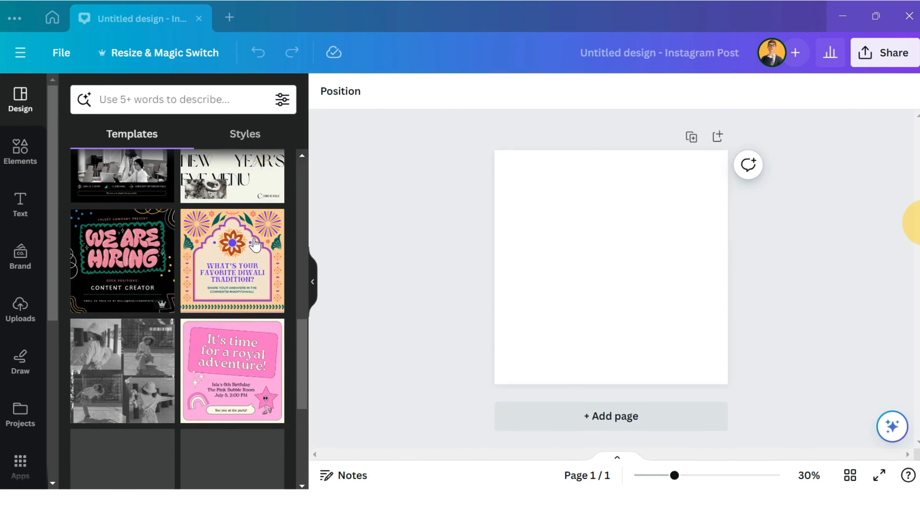
scroll(255, 244, "down", 6)
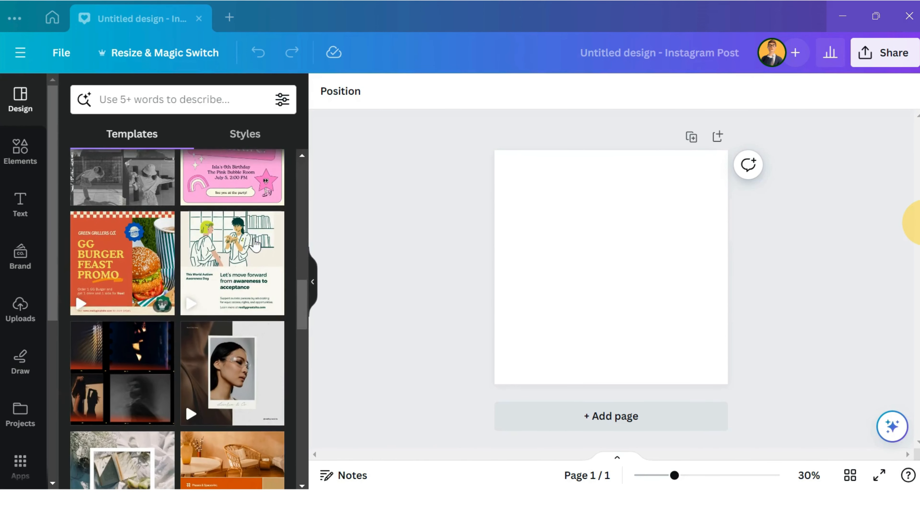
scroll(256, 244, "down", 5)
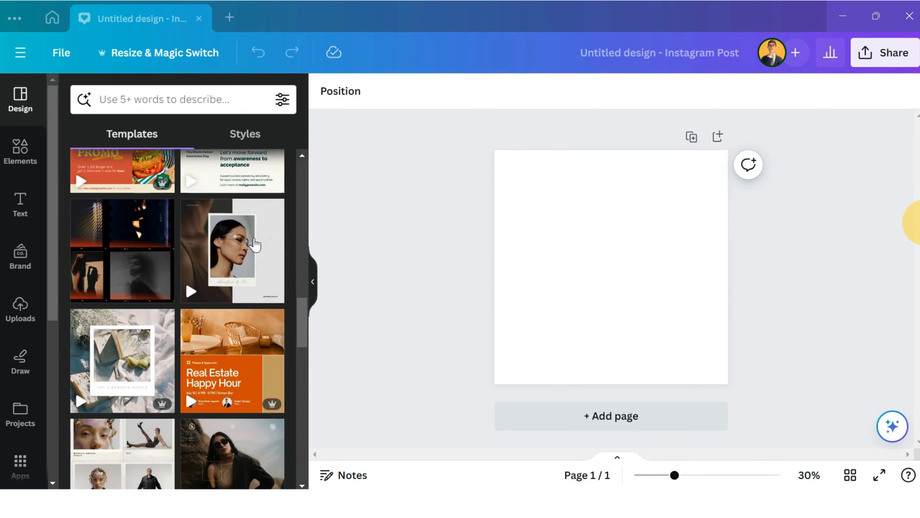
scroll(256, 245, "down", 4)
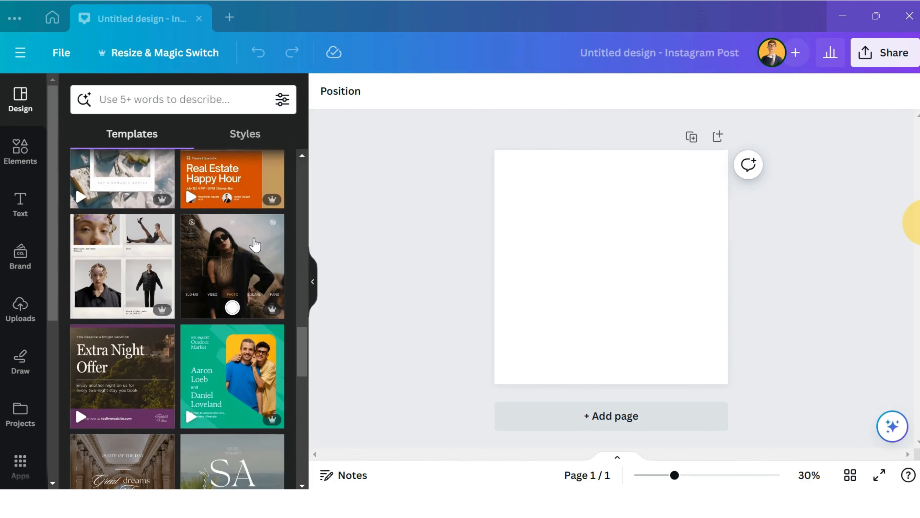
scroll(256, 245, "down", 5)
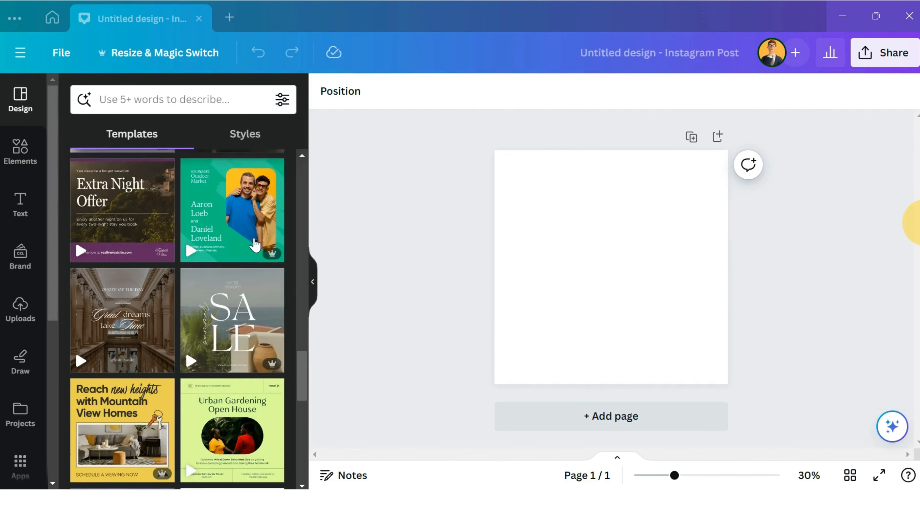
scroll(256, 245, "down", 5)
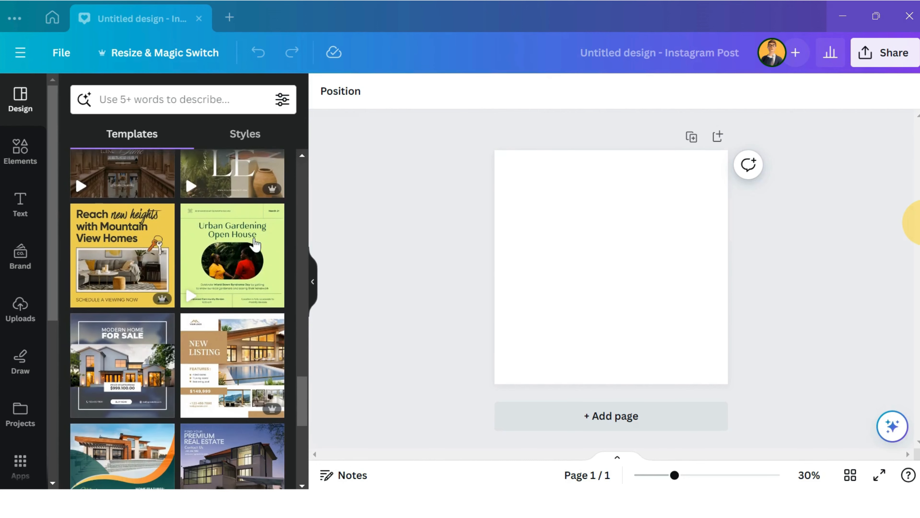
scroll(256, 245, "down", 2)
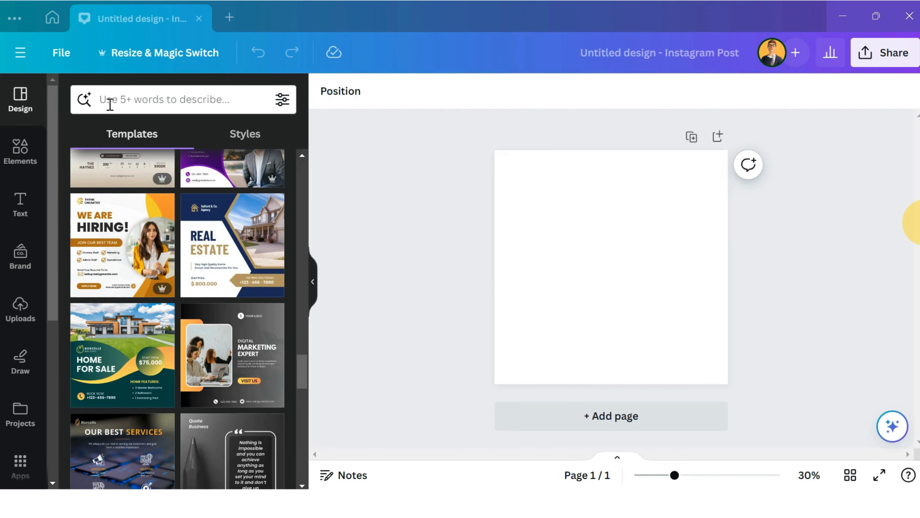
Search the design templates for "real estate"
left_click(127, 104)
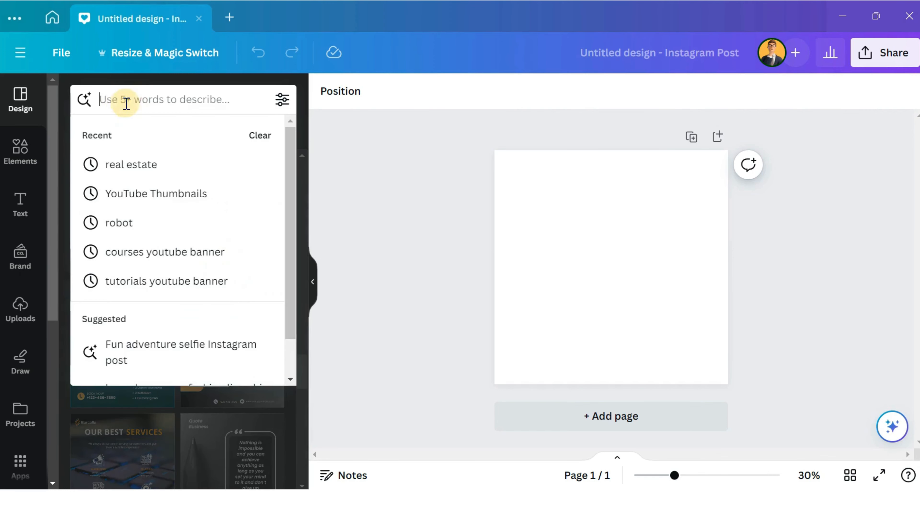
type("real estate")
key("Return")
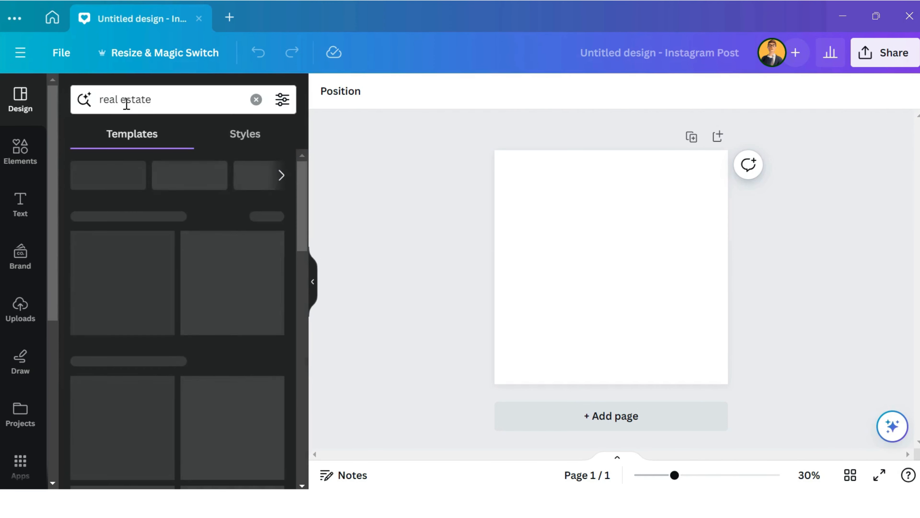
Look through the real estate templates and check the Pro badges on the premium ones
scroll(235, 239, "down", 3)
scroll(235, 240, "down", 5)
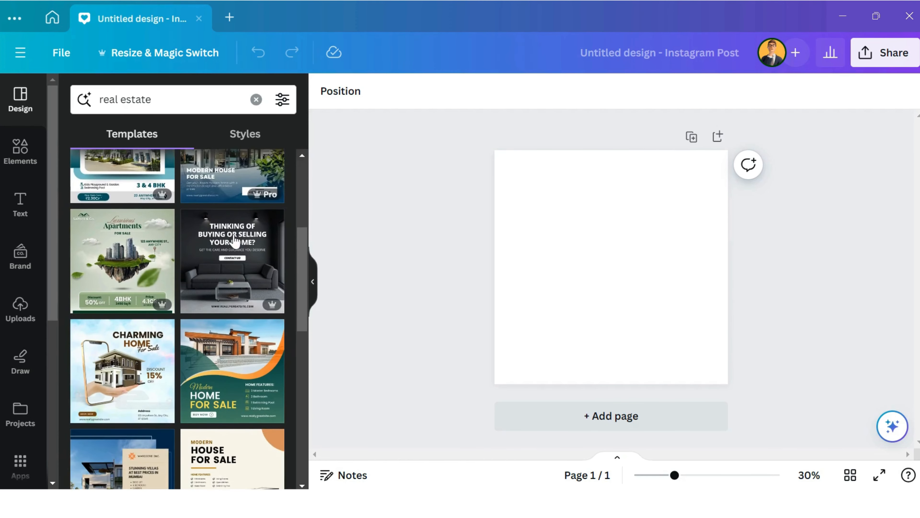
scroll(235, 240, "down", 2)
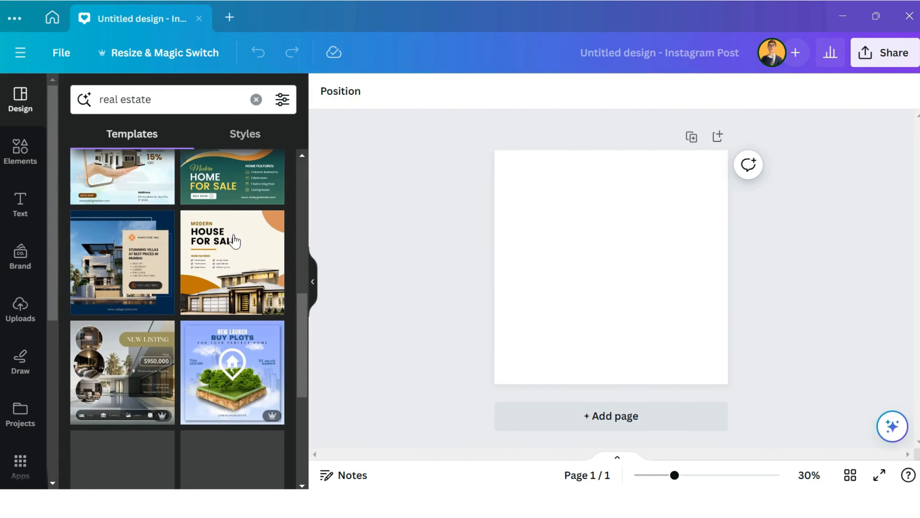
scroll(235, 239, "down", 3)
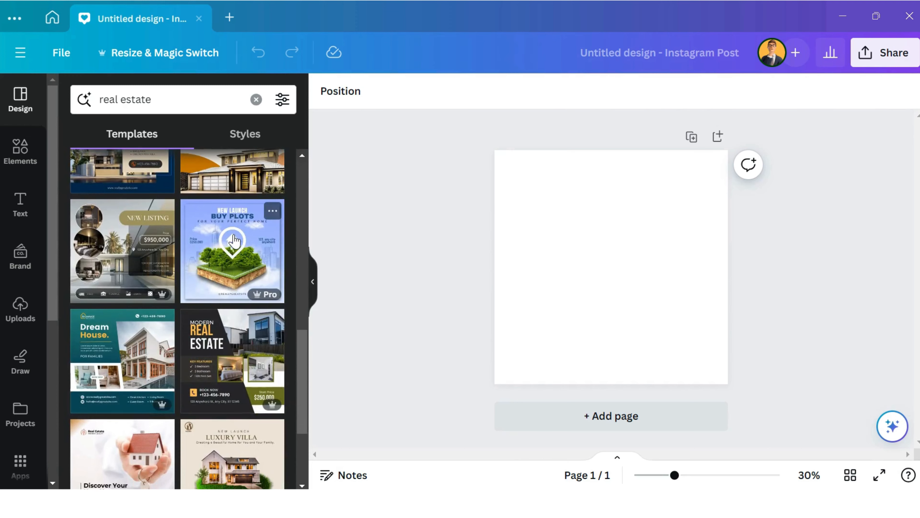
scroll(235, 239, "down", 2)
scroll(235, 239, "down", 5)
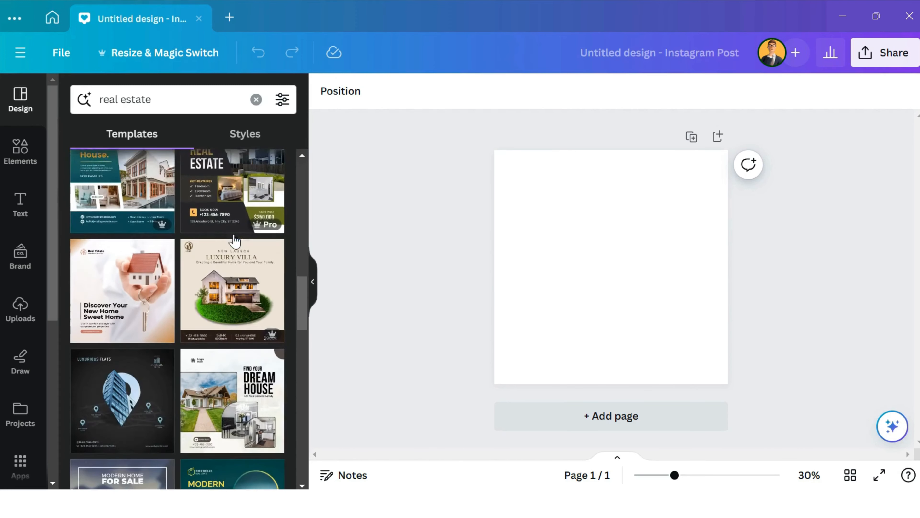
scroll(234, 239, "down", 3)
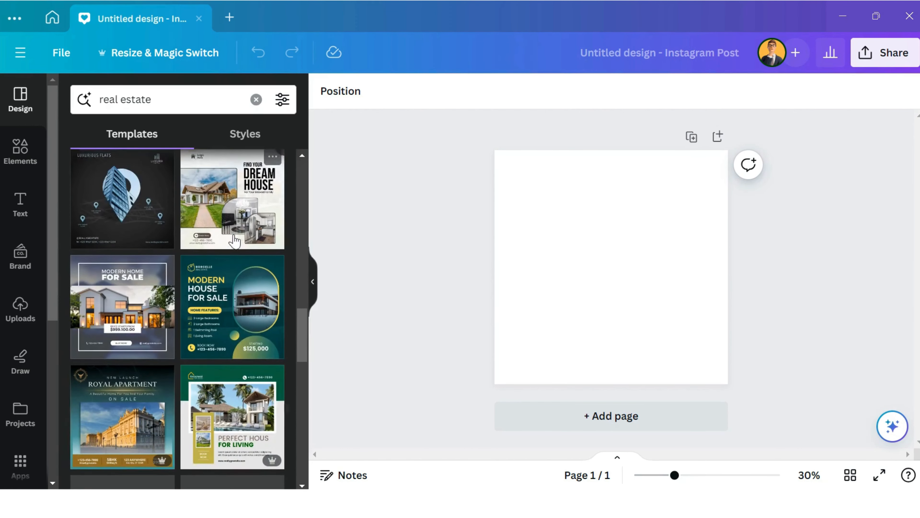
scroll(235, 240, "down", 5)
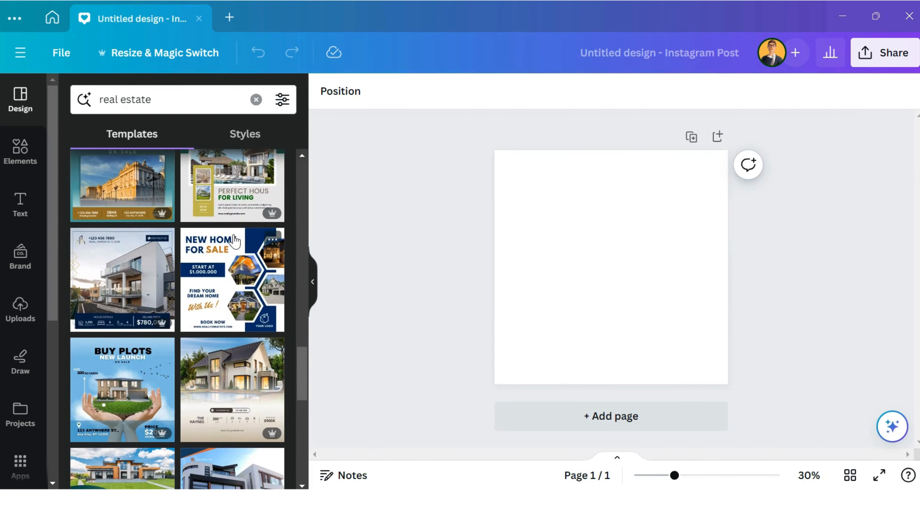
mouse_move(258, 217)
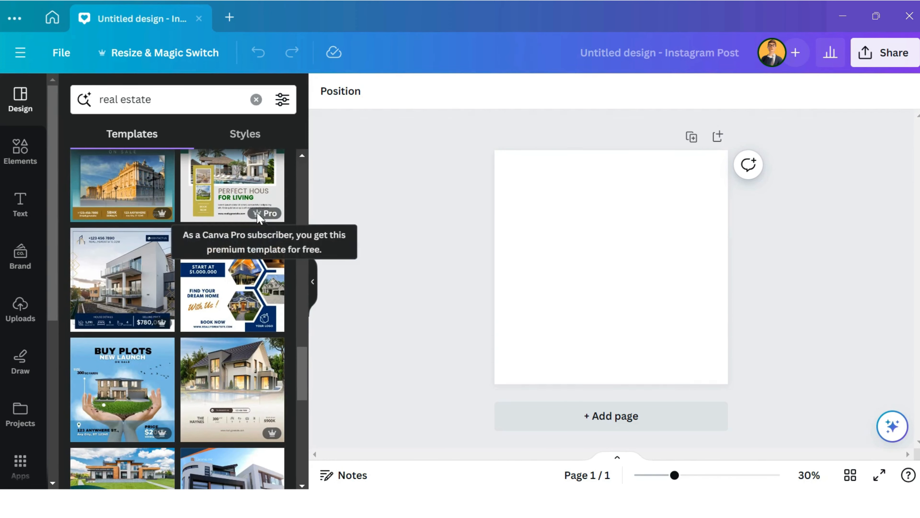
mouse_move(150, 217)
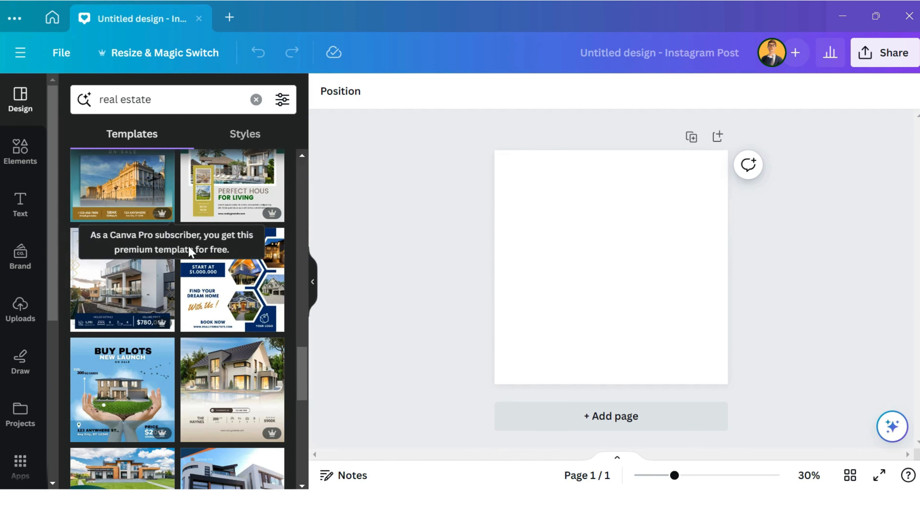
scroll(229, 316, "down", 1)
scroll(229, 316, "down", 4)
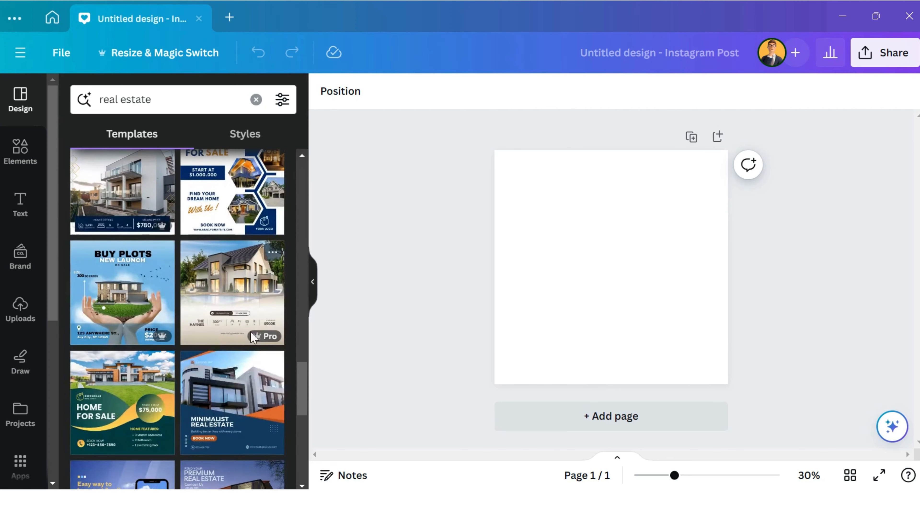
mouse_move(260, 339)
Apply the blue and white "Home for Sale" template with property features and a photo gallery to the blank page
scroll(239, 328, "down", 10)
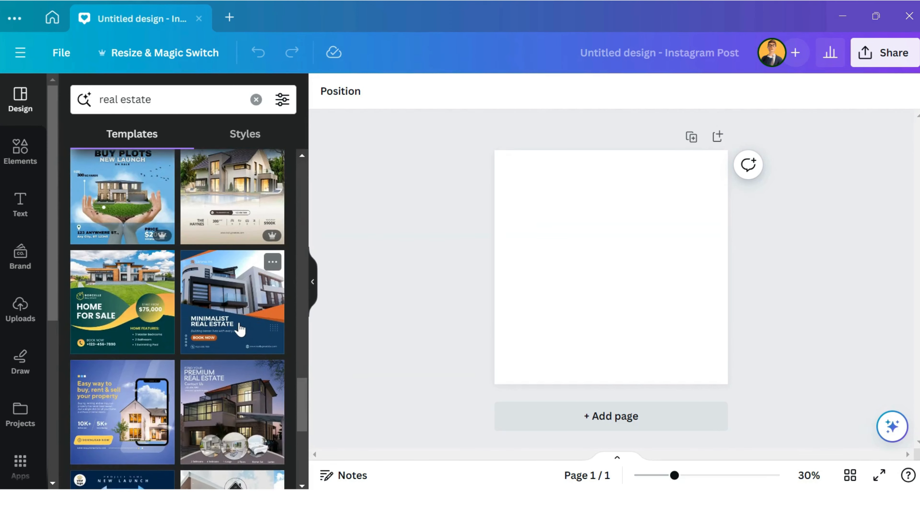
scroll(240, 328, "down", 8)
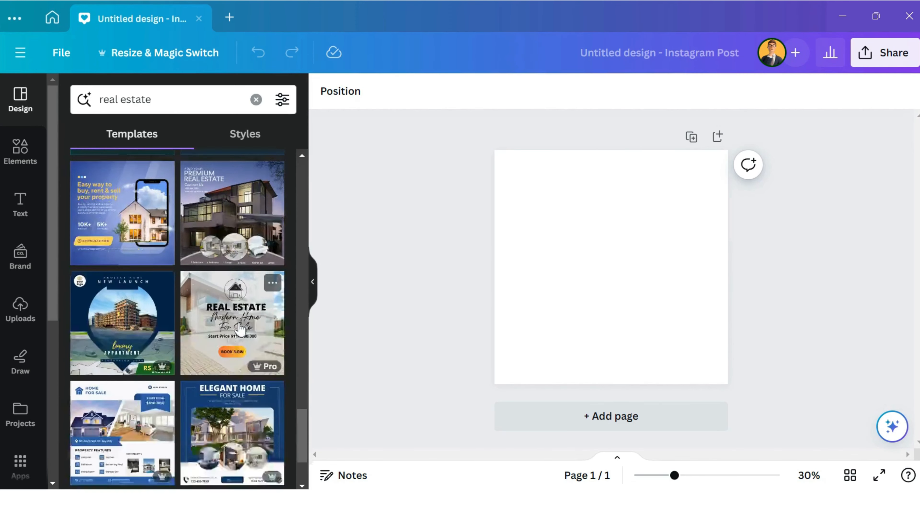
scroll(240, 328, "down", 1)
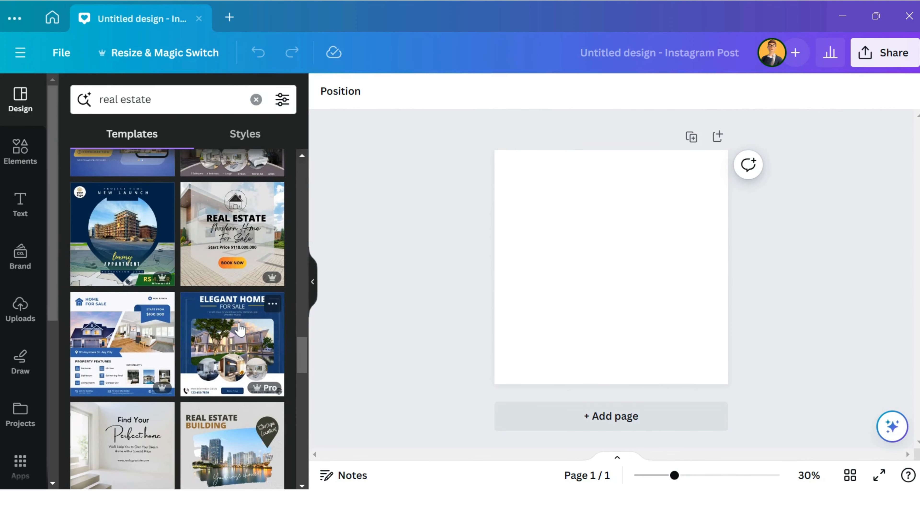
left_click(106, 336)
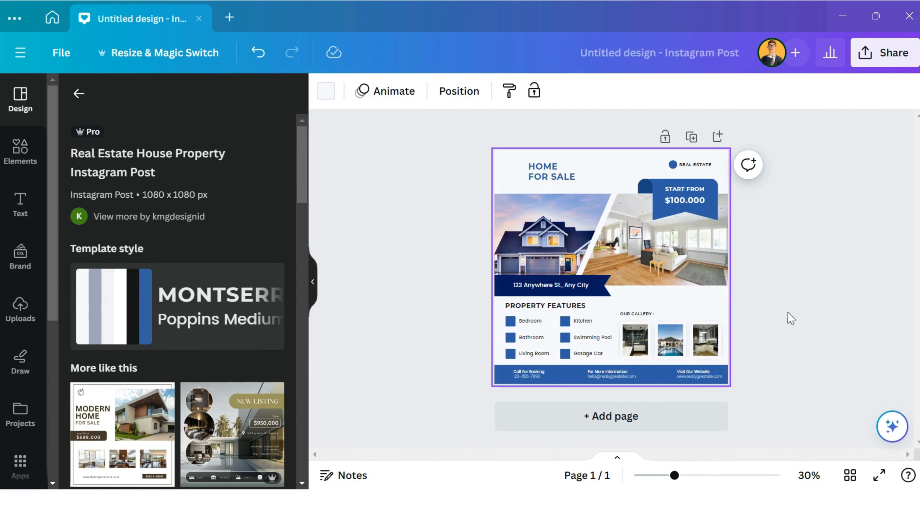
Examine the template's editable parts by selecting the heading, address line, price banner and middle gallery photo in turn
scroll(791, 318, "up", 1)
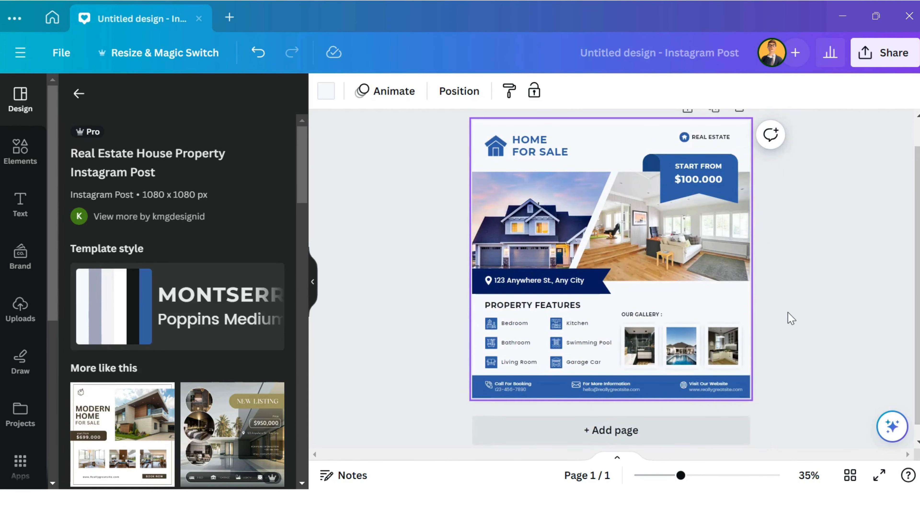
scroll(792, 318, "up", 1)
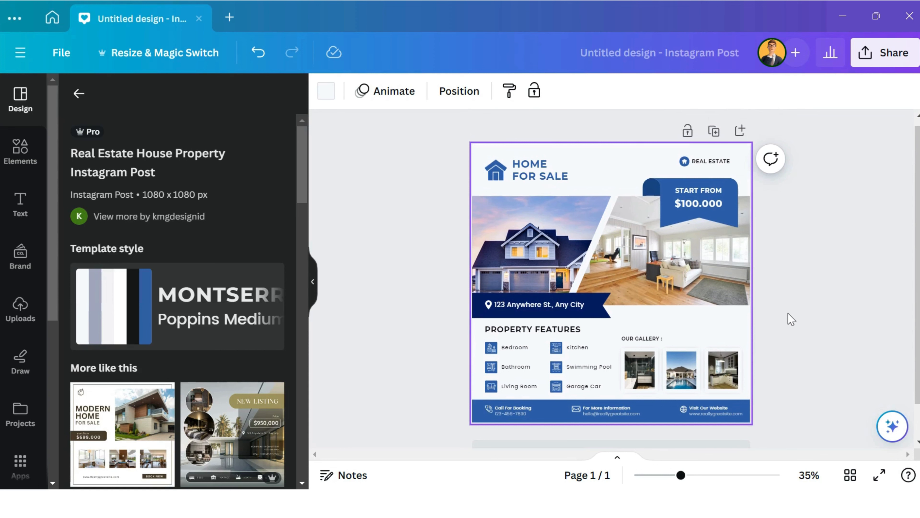
left_click(682, 476)
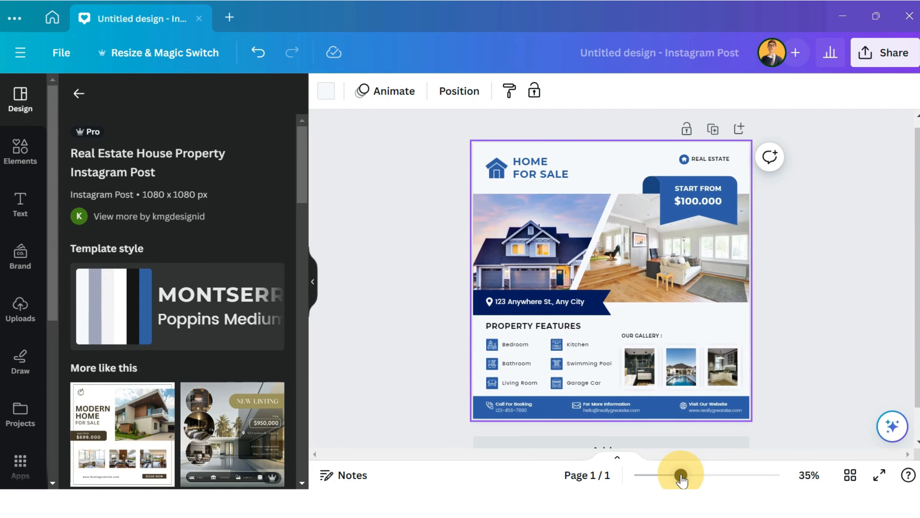
left_click_drag(681, 475, 679, 475)
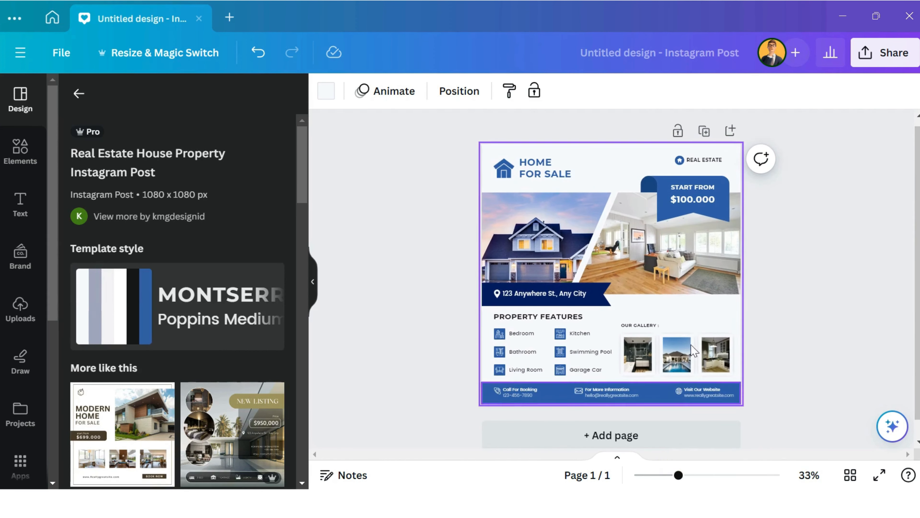
left_click(544, 169)
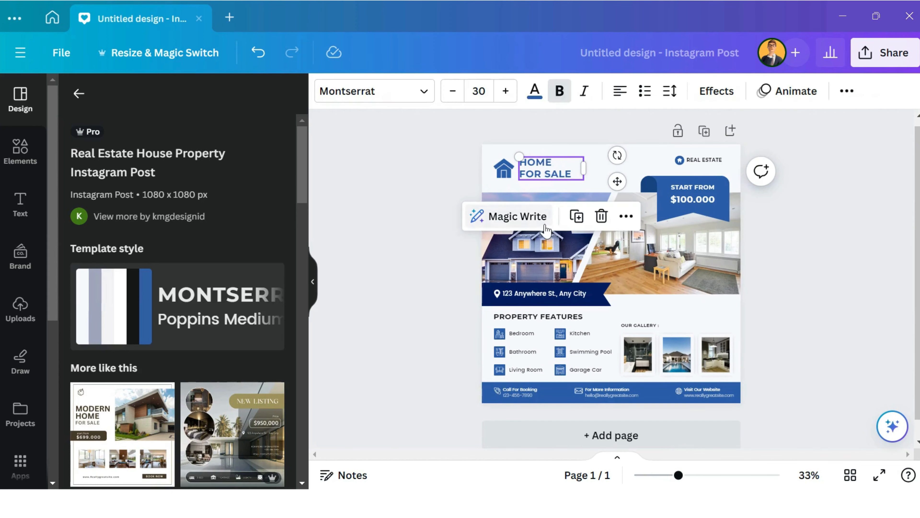
left_click(534, 294)
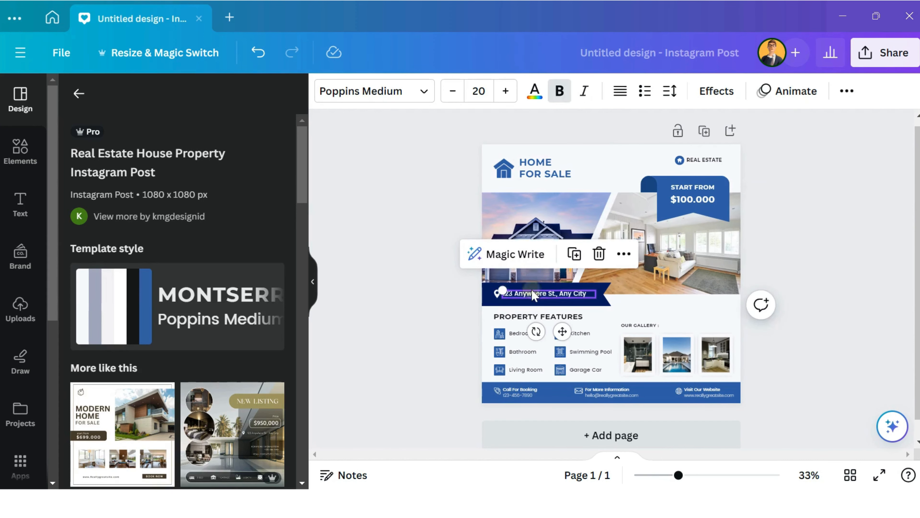
left_click(685, 198)
left_click(683, 190)
left_click(677, 353)
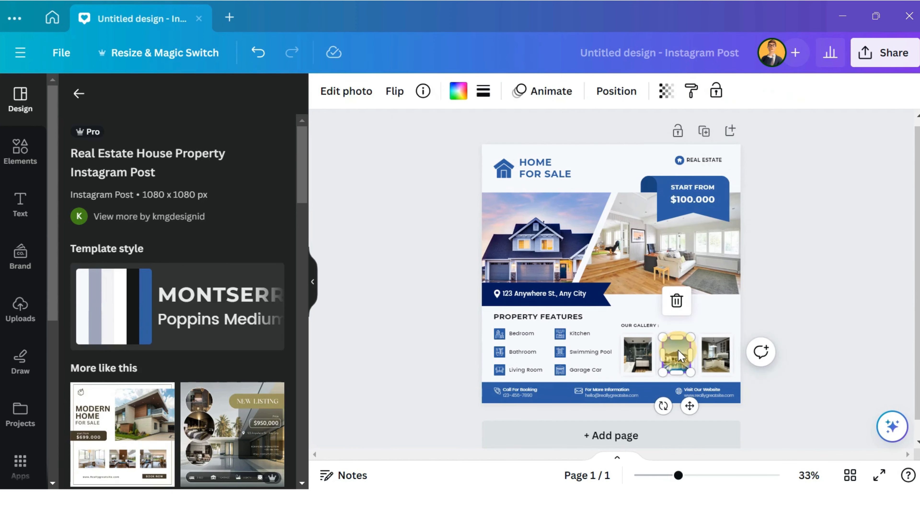
Check the editable parts in the lower half by selecting the first gallery photo and several property feature labels
left_click(636, 359)
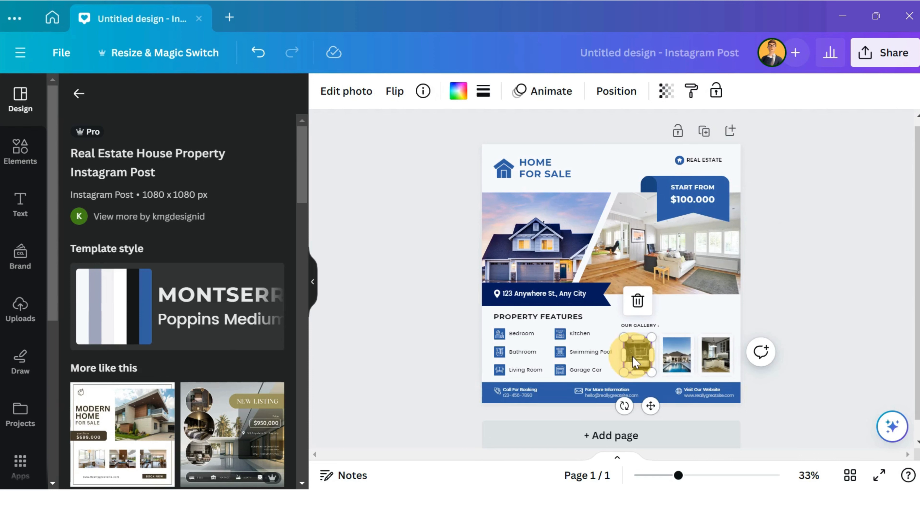
left_click(580, 352)
left_click(525, 353)
left_click(522, 333)
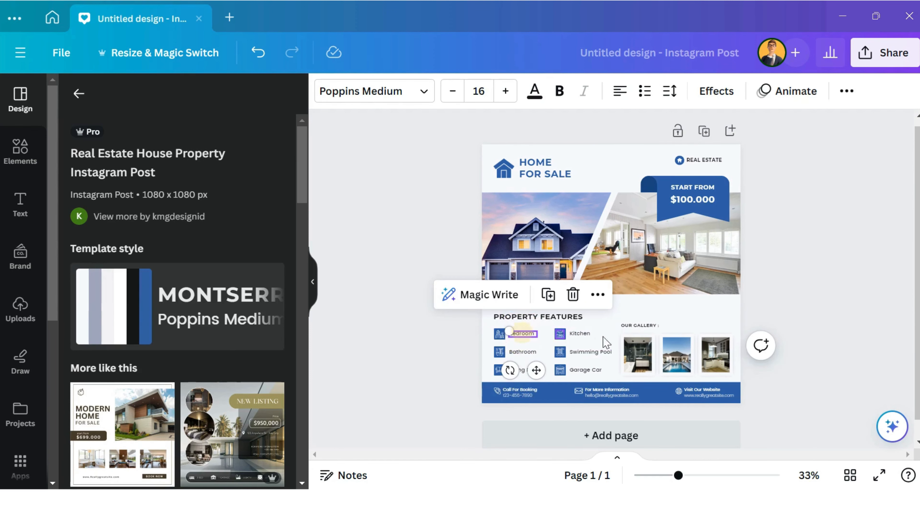
left_click(656, 309)
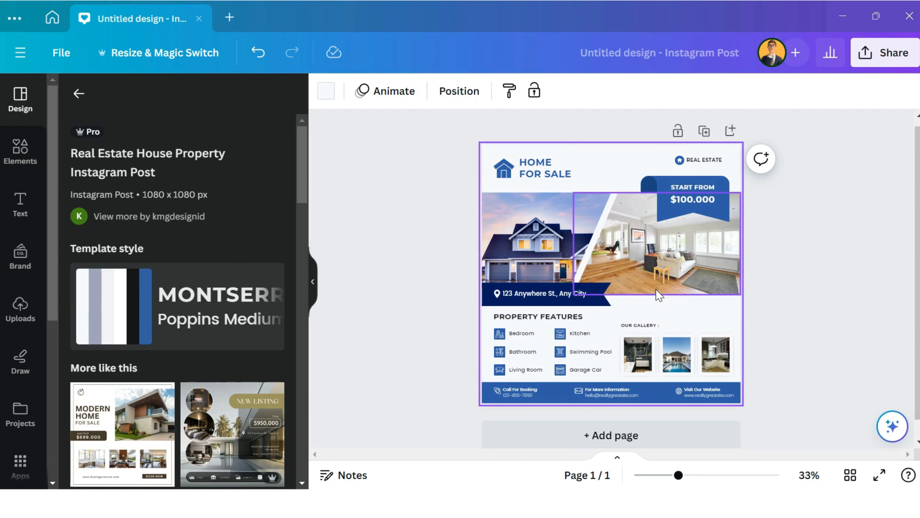
Change the "HOME FOR SALE" heading's font to Binate after trying Avenir, Bebas Neue and Belleza
double_click(539, 173)
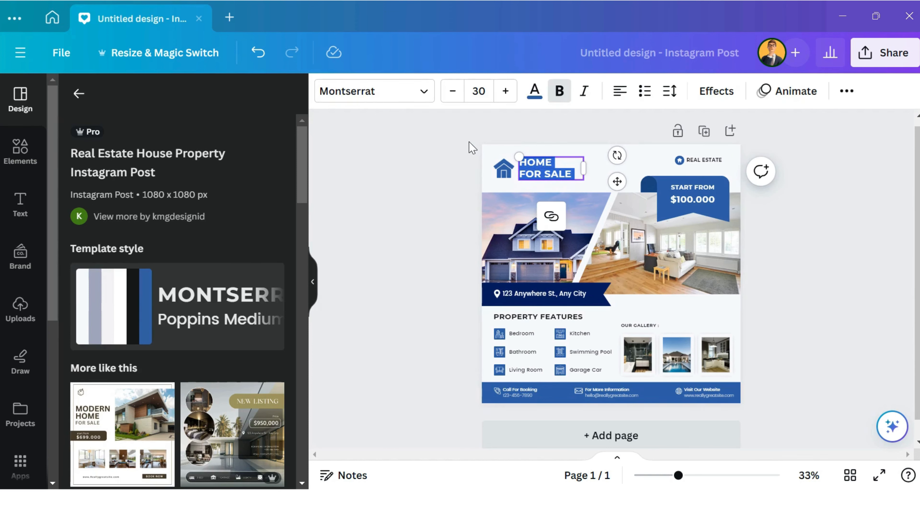
left_click(384, 94)
scroll(211, 234, "down", 15)
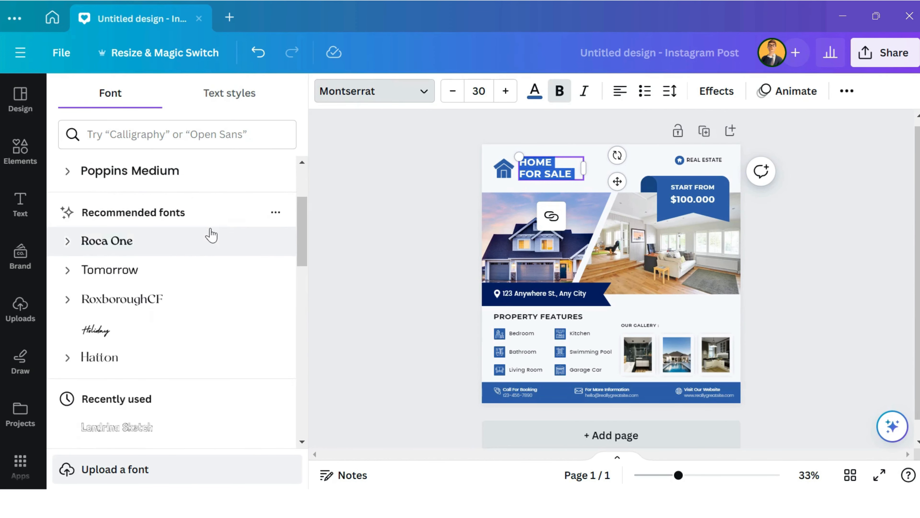
scroll(211, 235, "down", 8)
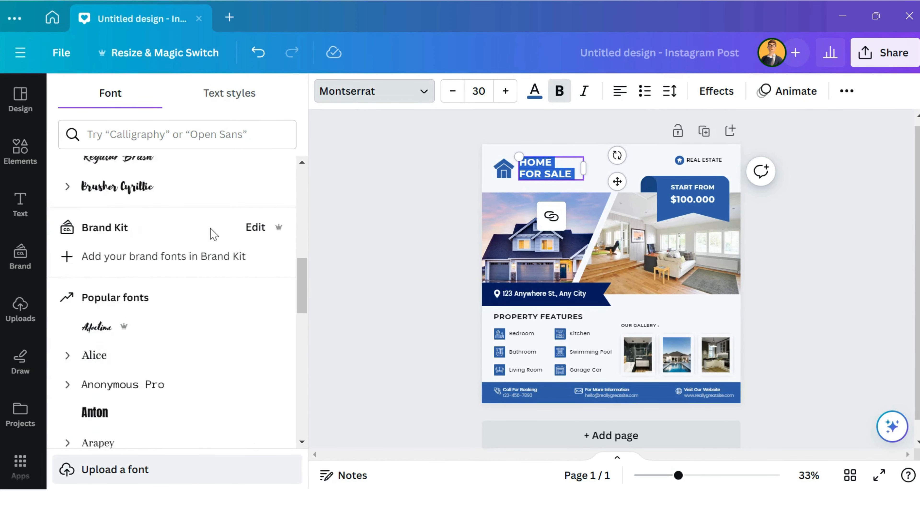
scroll(211, 235, "down", 3)
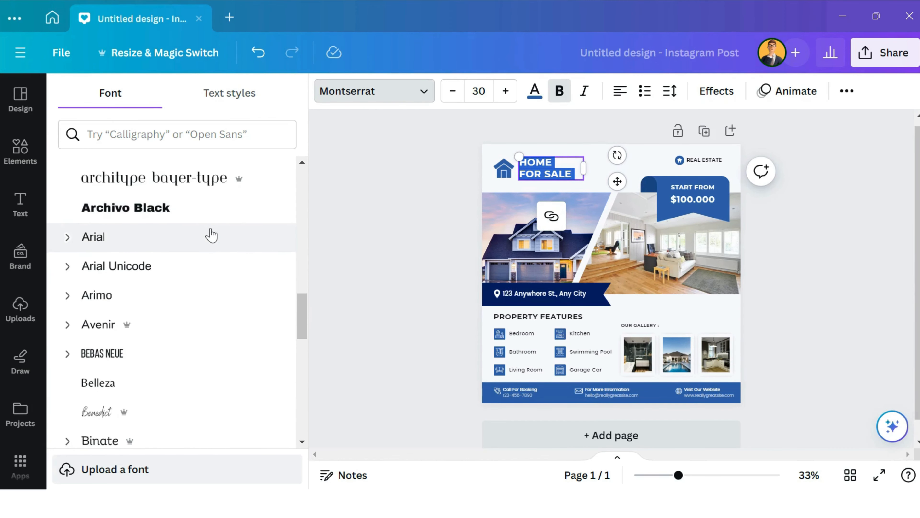
scroll(211, 235, "down", 3)
left_click(212, 235)
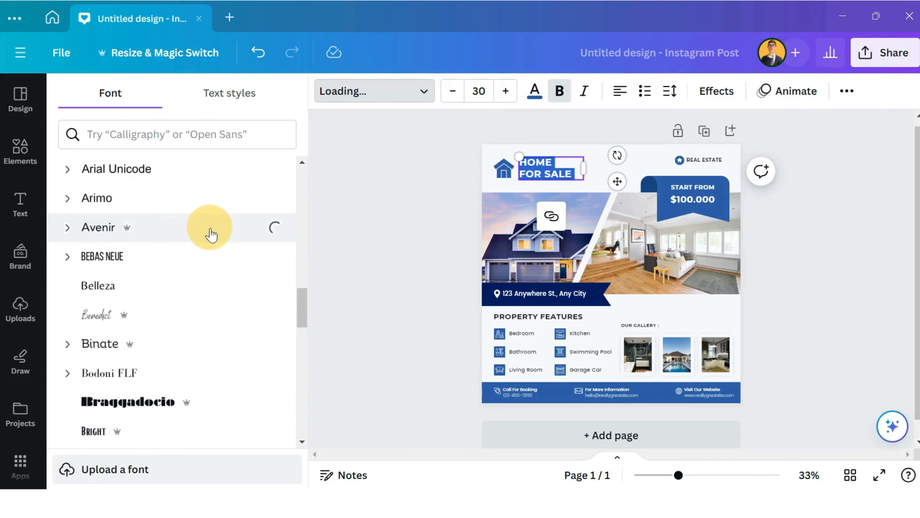
left_click(197, 261)
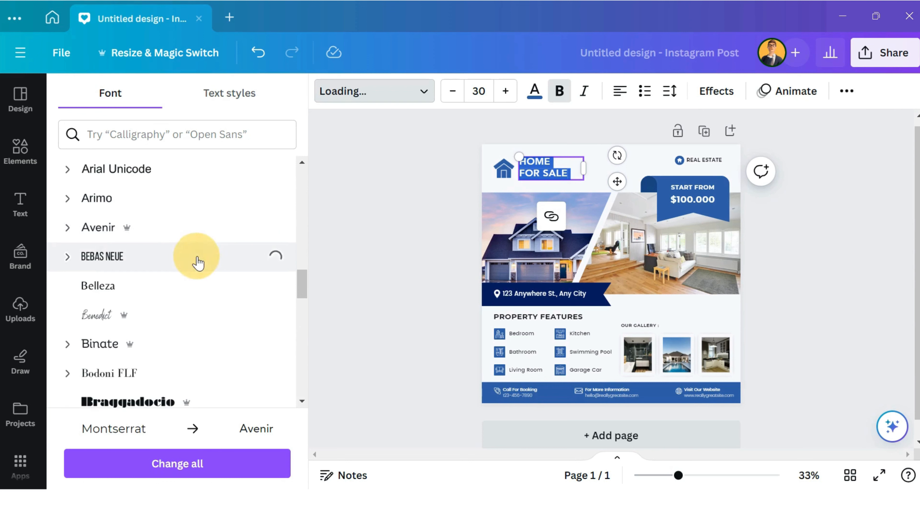
left_click(192, 289)
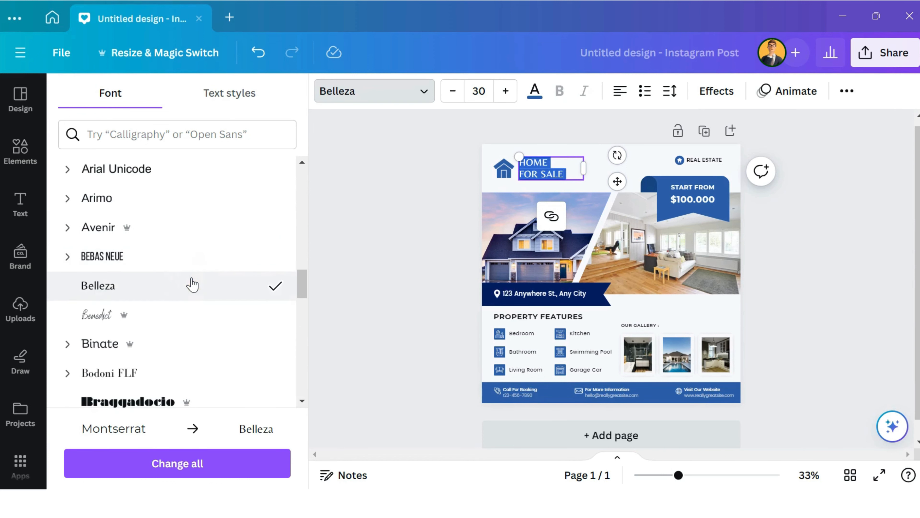
left_click(192, 349)
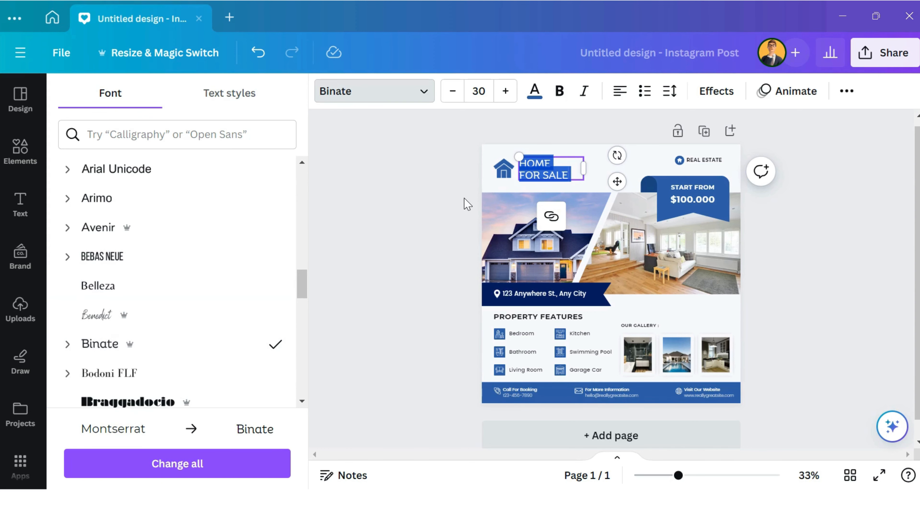
left_click(465, 205)
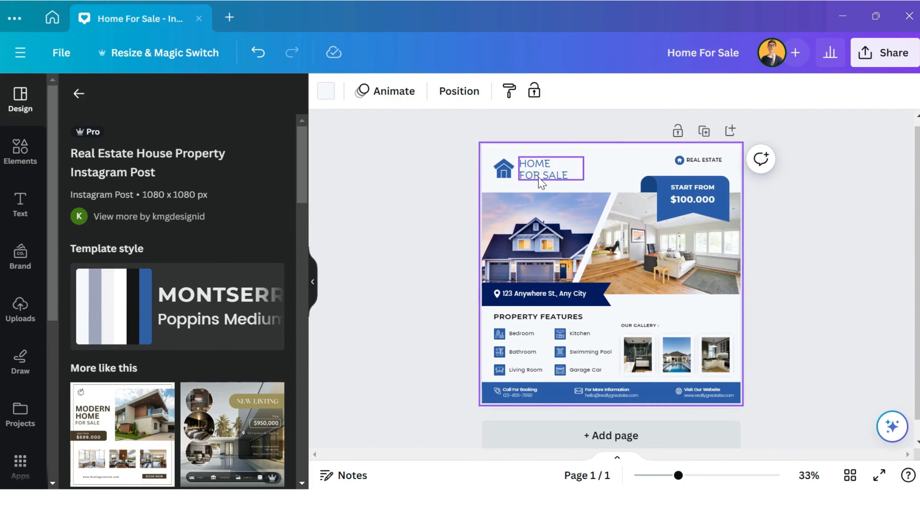
Increase the "HOME FOR SALE" heading's font size to 35 and recolor it with the darker blue document color
left_click(541, 177)
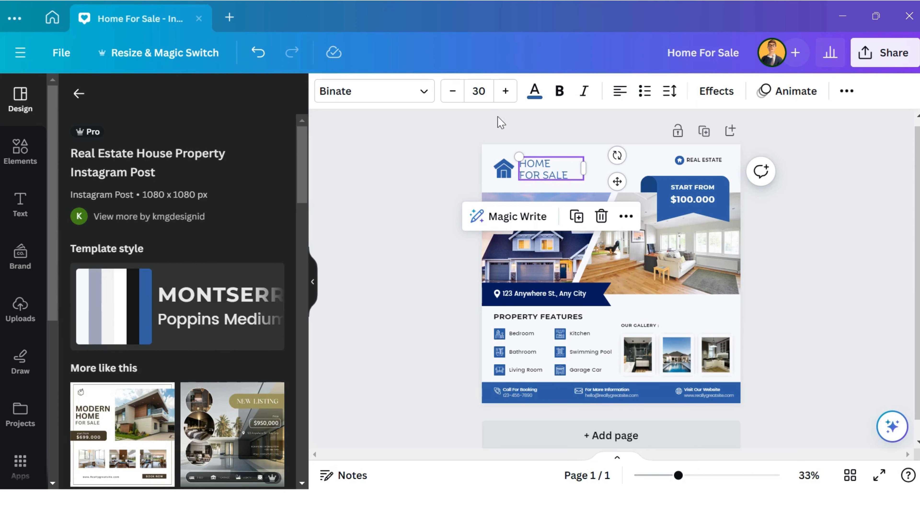
left_click(505, 91)
left_click(504, 93)
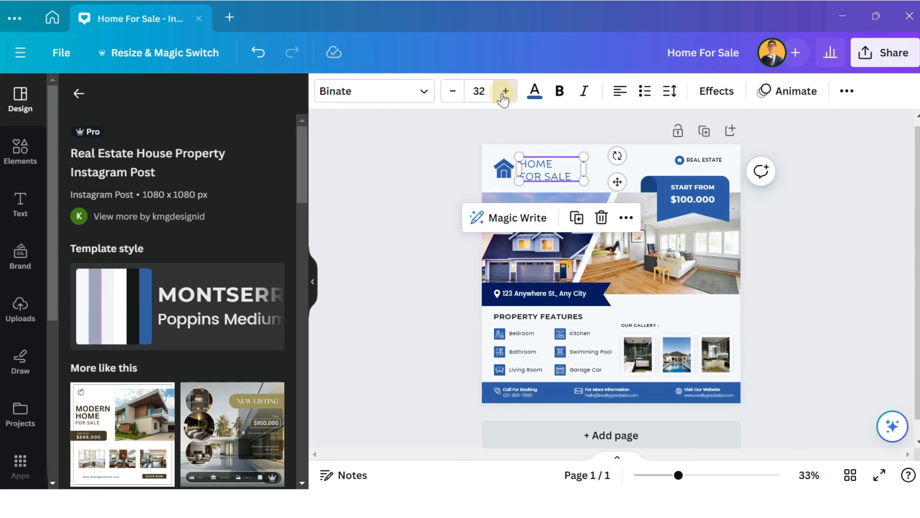
left_click(504, 93)
left_click(504, 92)
left_click(504, 93)
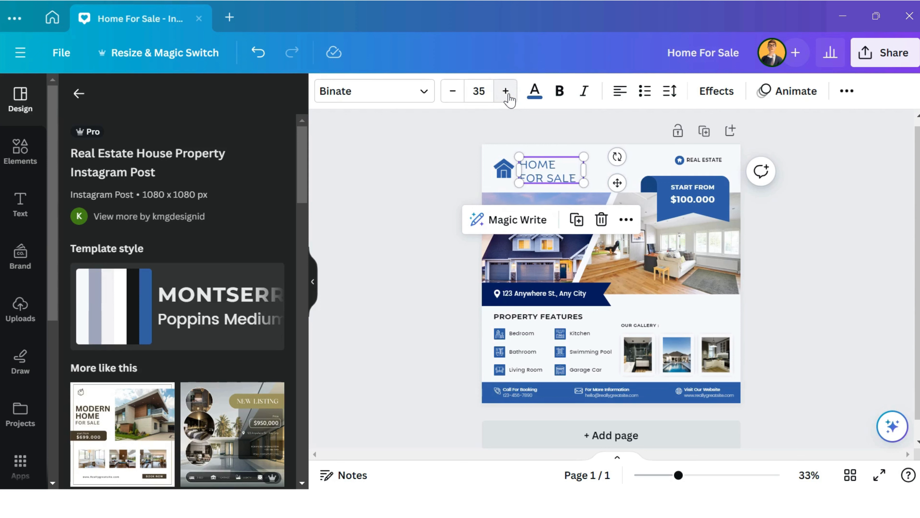
left_click(538, 96)
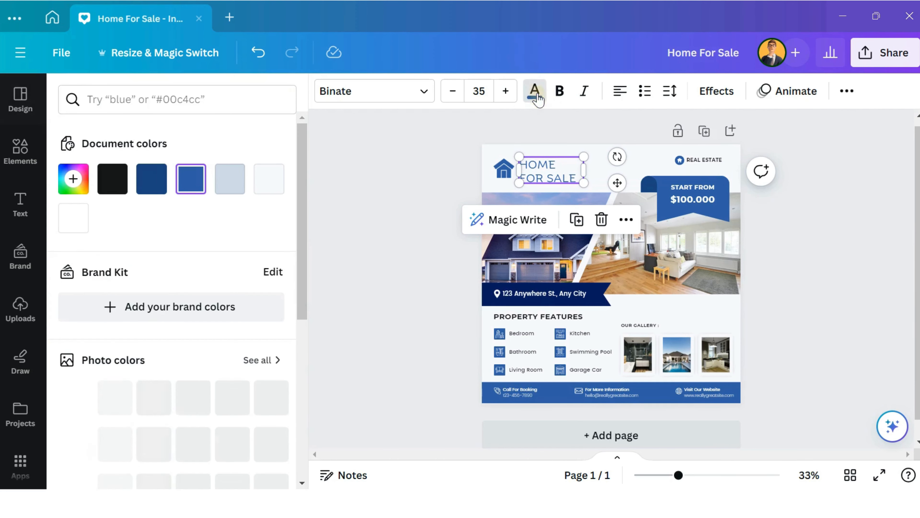
left_click(152, 179)
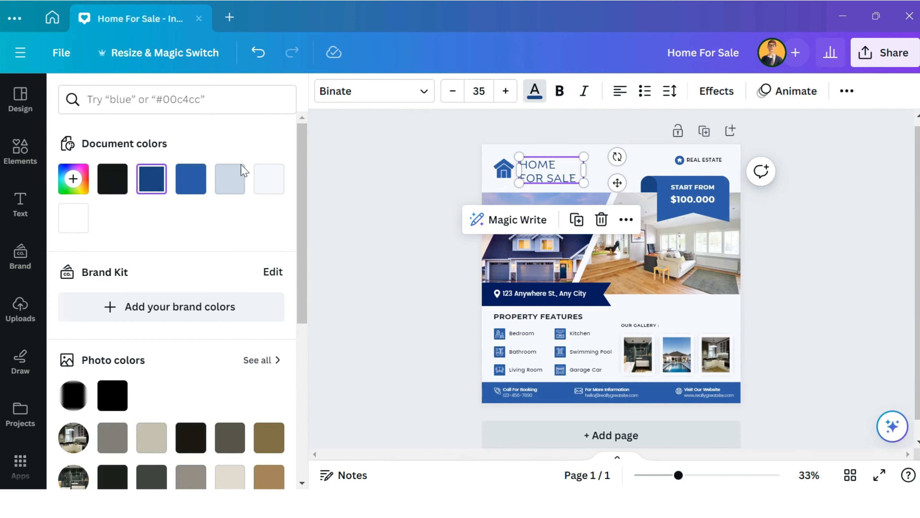
With the house icon beside the heading selected, search the elements for "real estate" and show only graphics
left_click(502, 173)
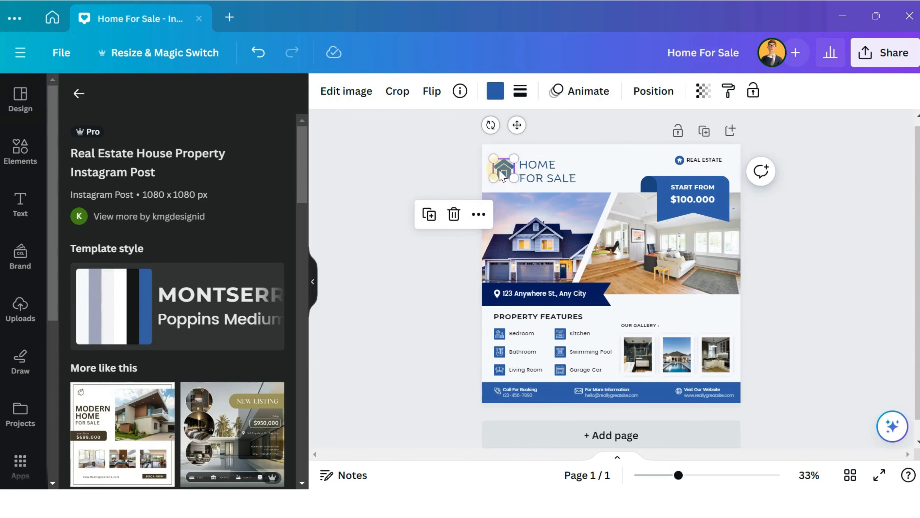
left_click(26, 161)
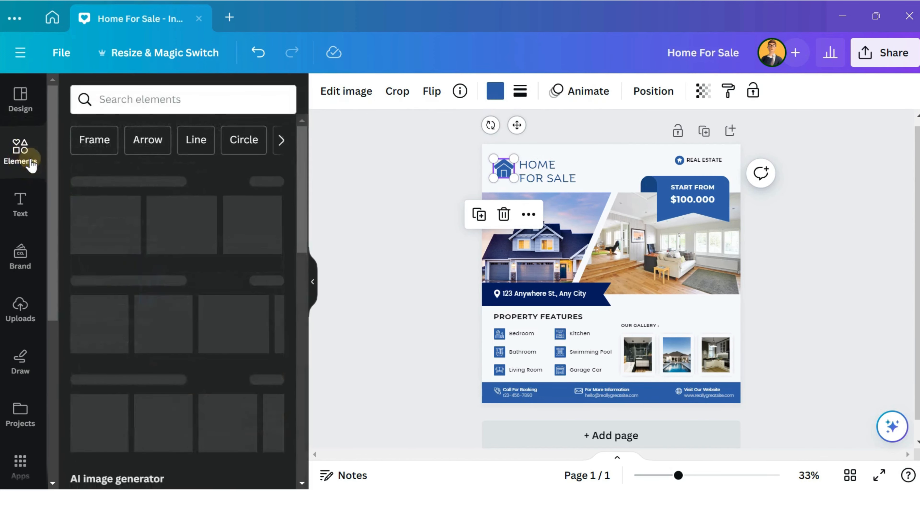
left_click(147, 97)
type("real estate")
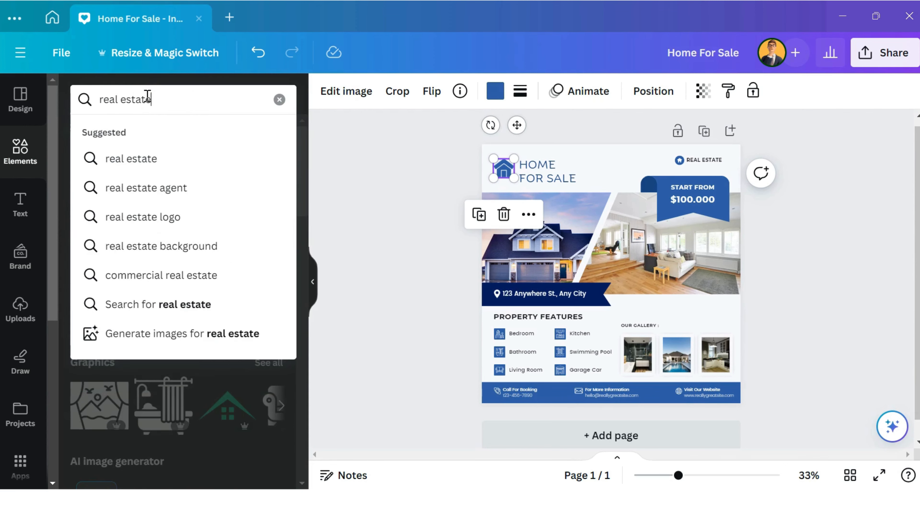
key("Return")
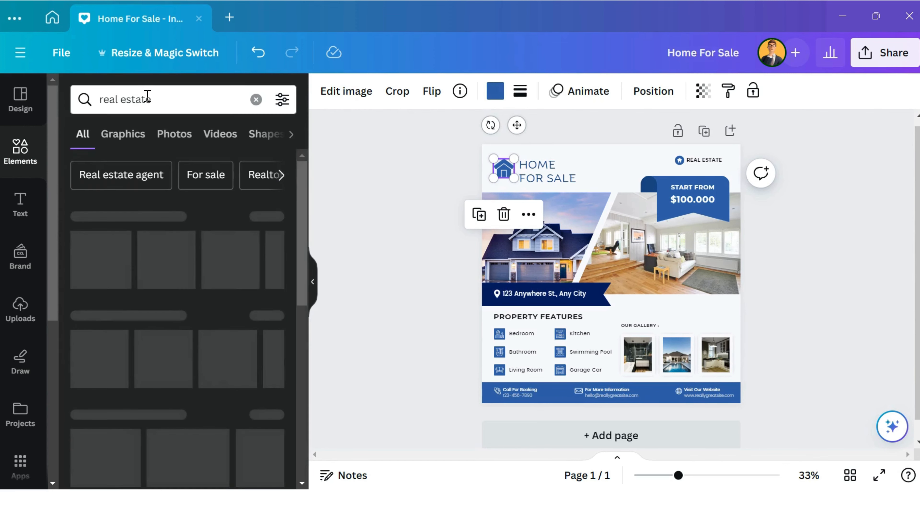
left_click(114, 141)
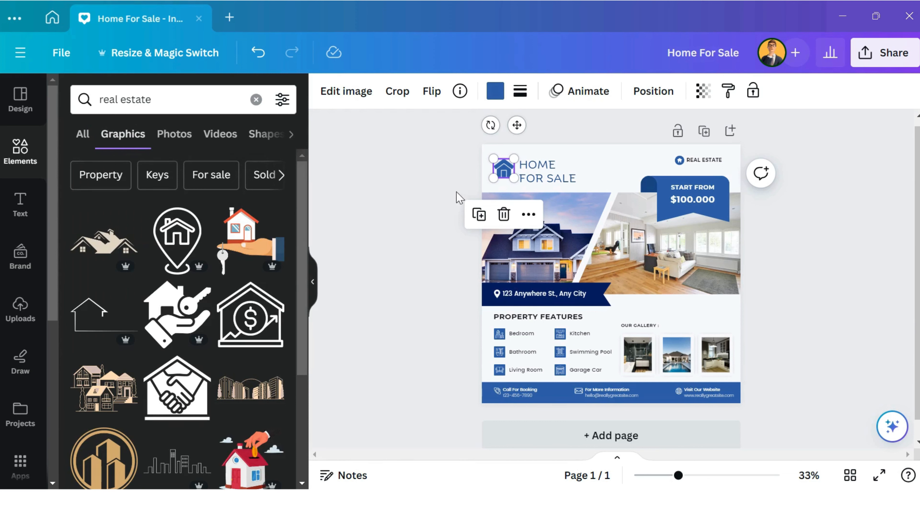
Delete the house icon beside the heading and move "HOME FOR SALE" left into its place
left_click(508, 175)
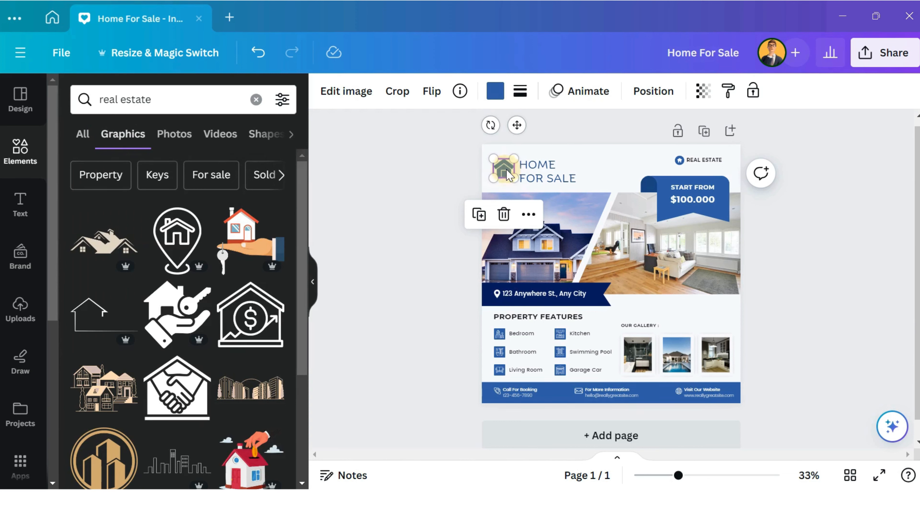
left_click(504, 213)
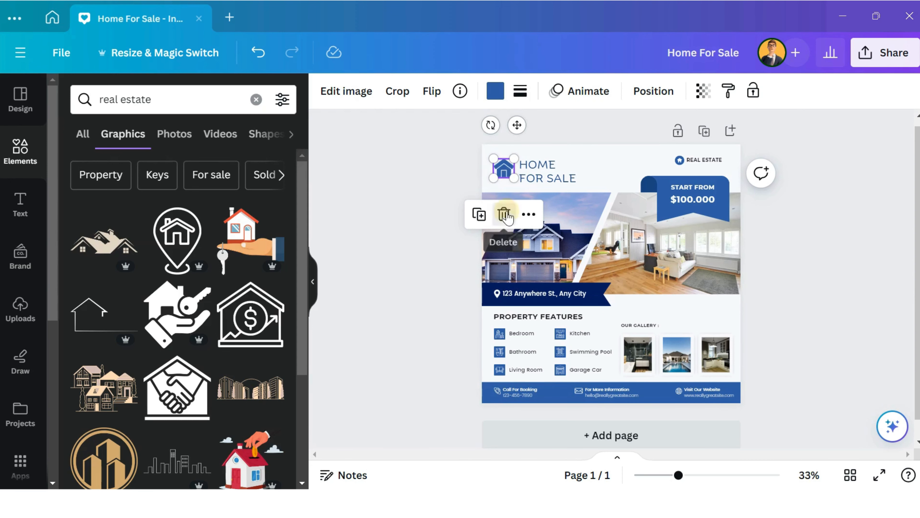
left_click_drag(535, 171, 511, 170)
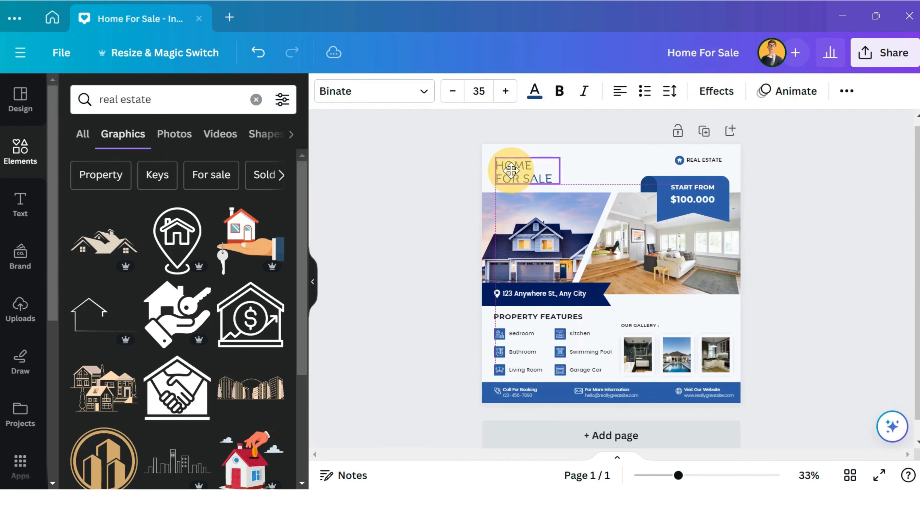
Inspect the small round house icon beside the "REAL ESTATE" label as a removable element
left_click(680, 161)
mouse_move(680, 162)
left_mouse_down()
mouse_move(668, 160)
mouse_move(682, 160)
left_mouse_up()
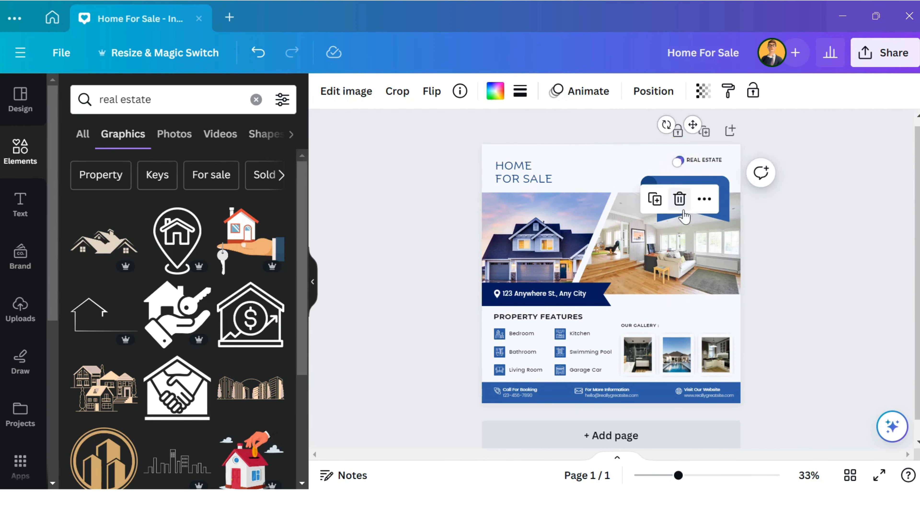
left_click(671, 171)
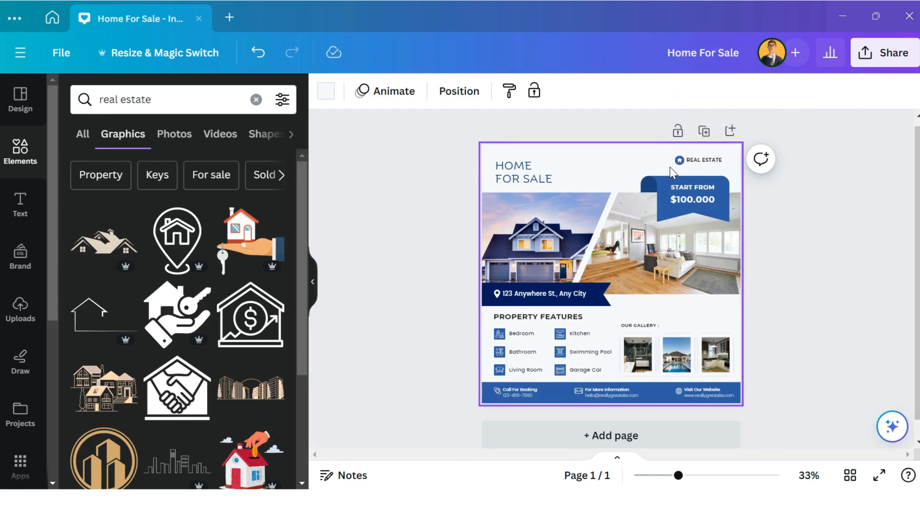
Select the living room photo, search the elements for "real estate" and look through the photos for possible replacements
left_click(637, 284)
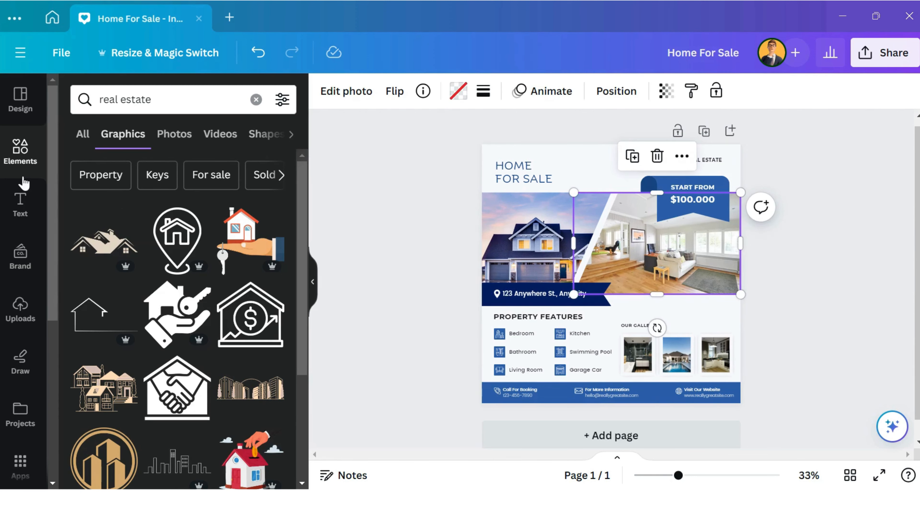
left_click(19, 151)
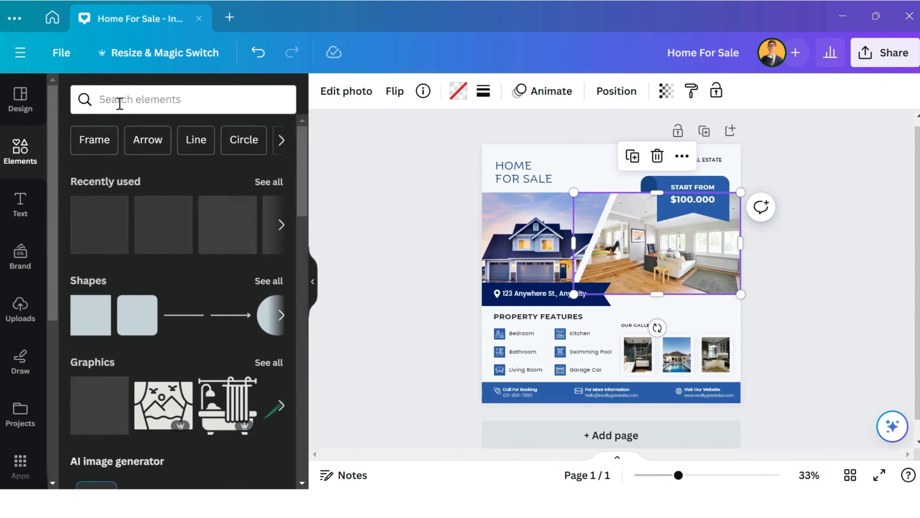
left_click(118, 100)
type("real estate")
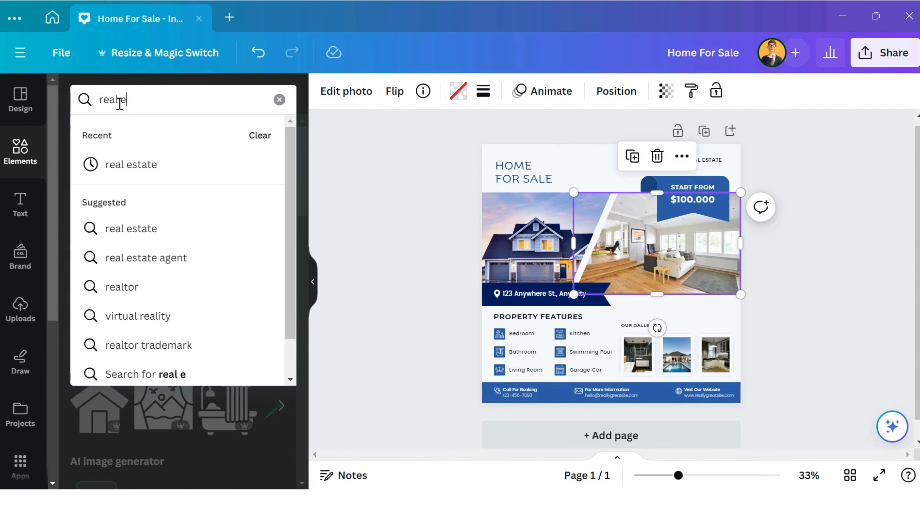
key("Return")
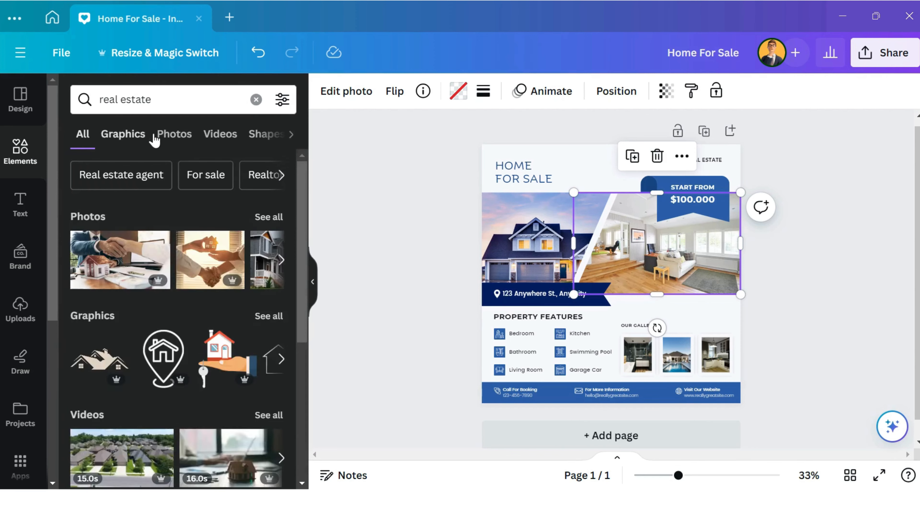
left_click(175, 139)
scroll(250, 224, "down", 6)
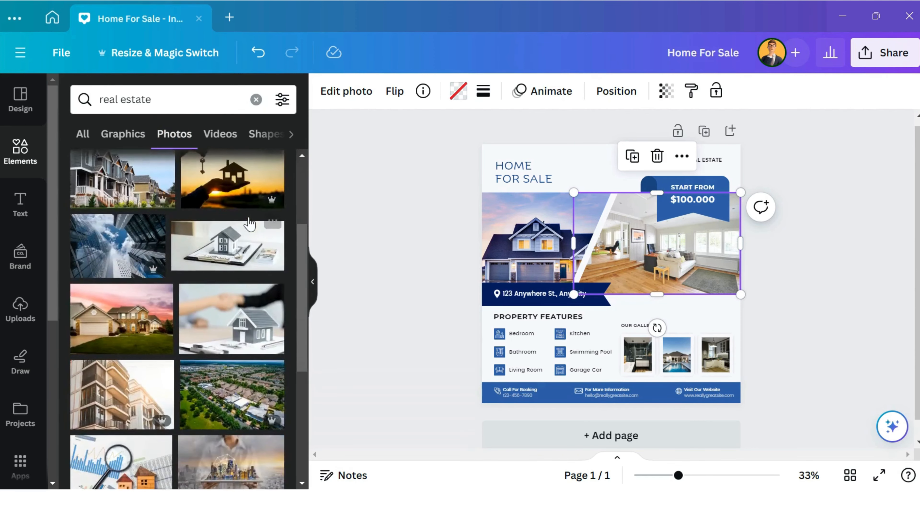
left_click(20, 312)
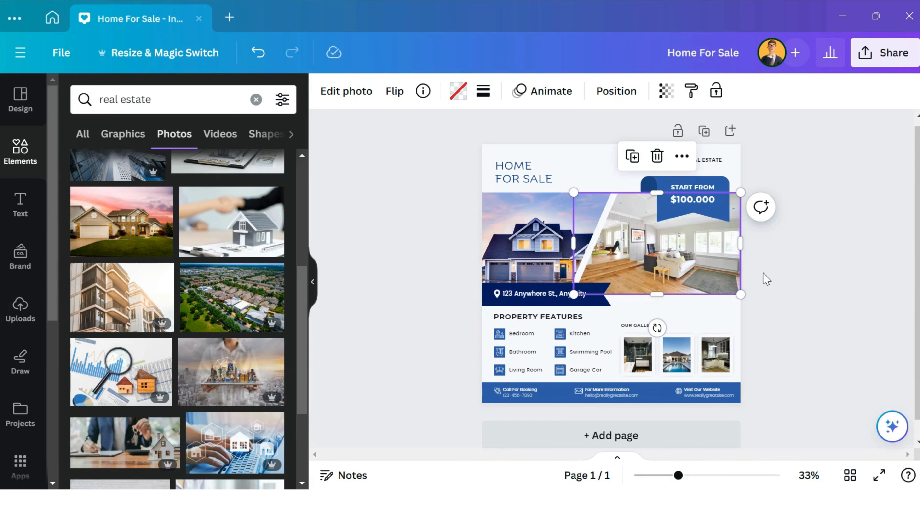
Try shifting the blue price banner shape slightly to the left and undo the move
left_click_drag(727, 180, 709, 176)
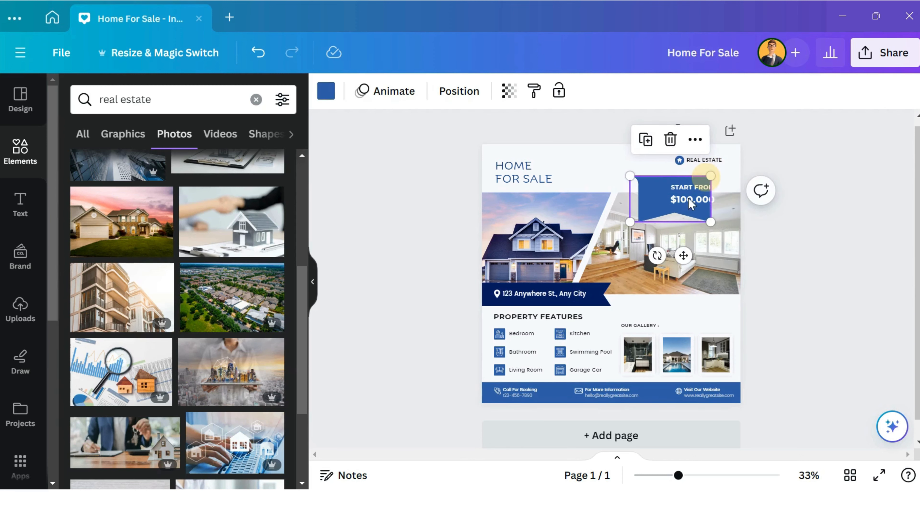
left_click(256, 60)
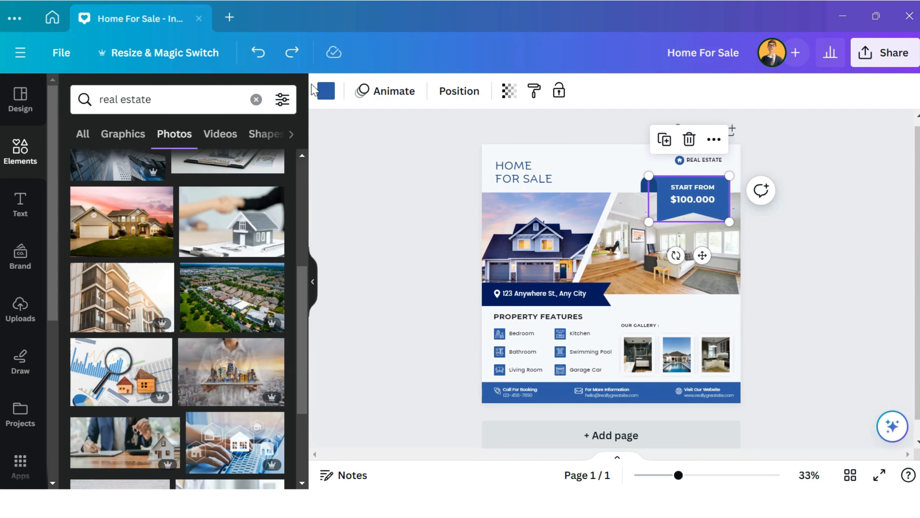
left_click(657, 234)
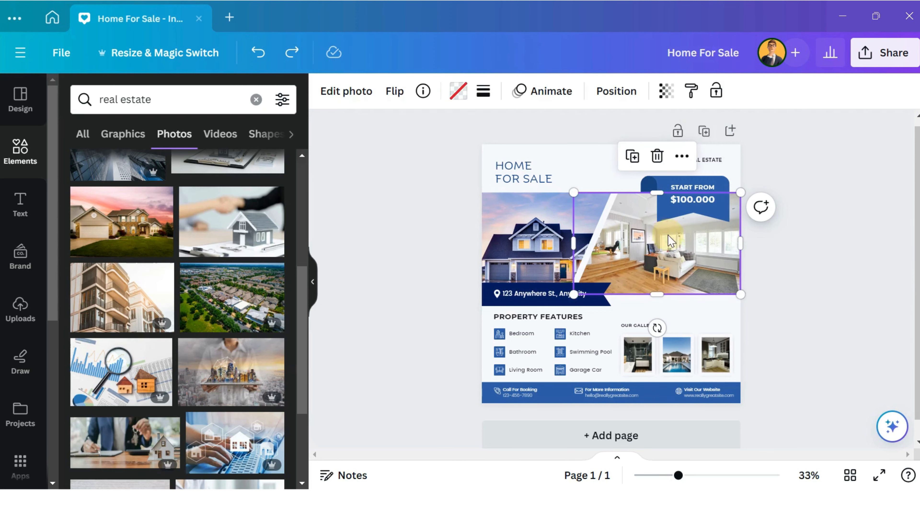
left_click(547, 219)
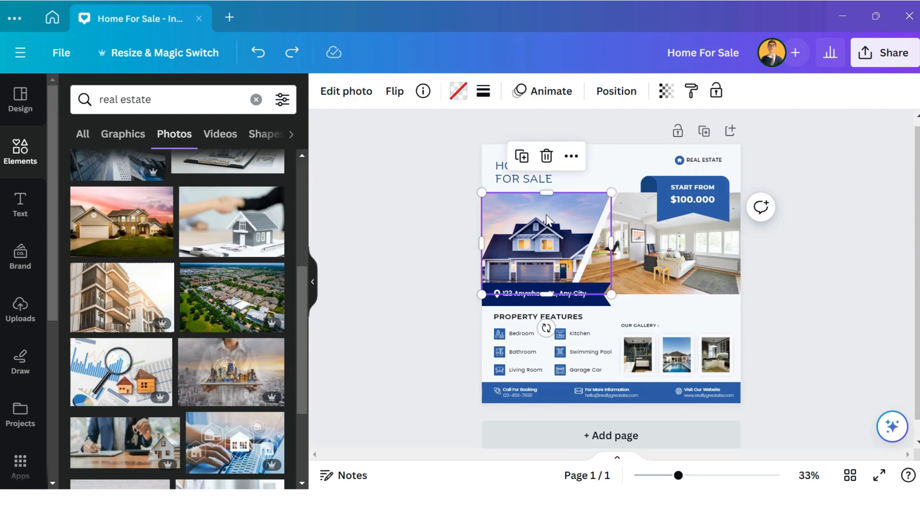
left_click(531, 179)
left_click(700, 163)
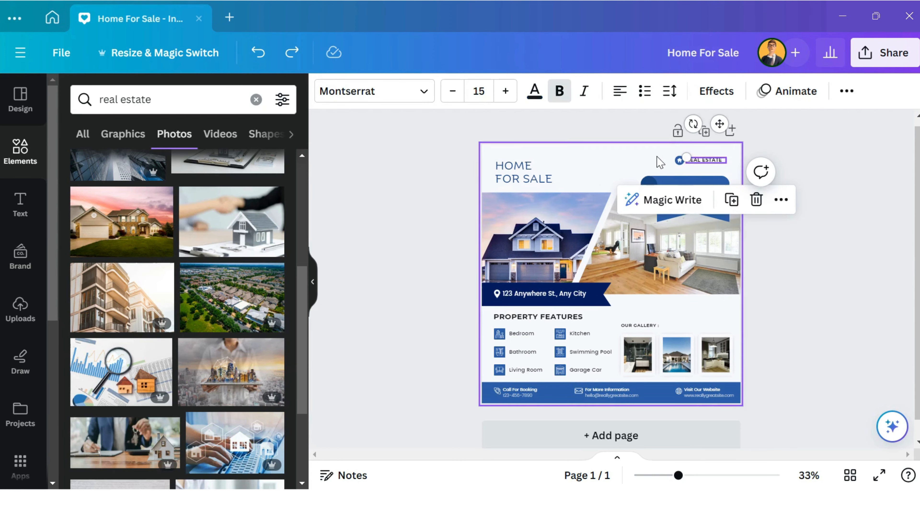
Enlarge the blue price banner shape slightly from its lower-left corner and save the design
left_click(674, 179)
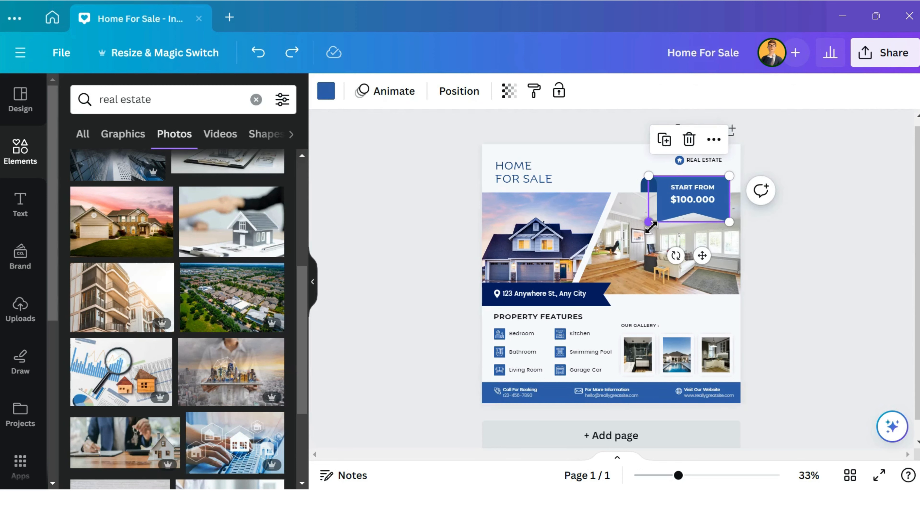
mouse_move(652, 227)
left_mouse_down()
mouse_move(619, 240)
mouse_move(649, 225)
left_mouse_up()
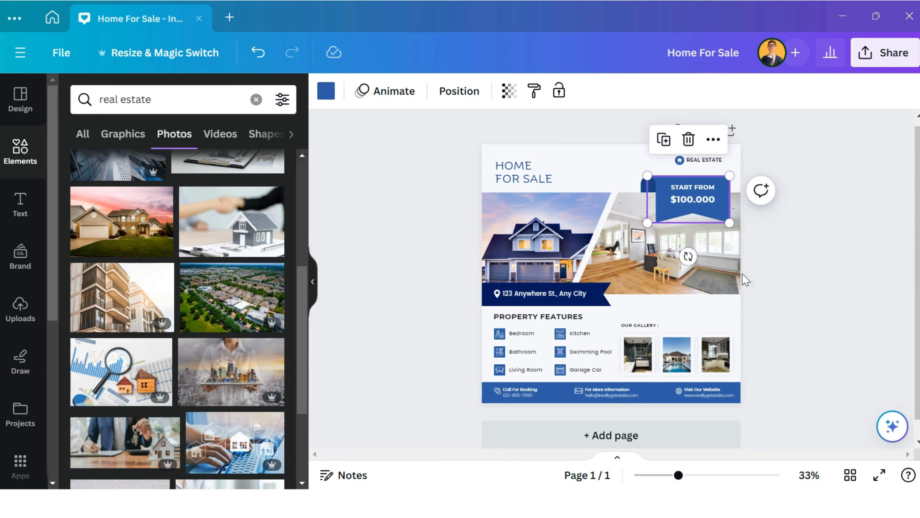
left_click(62, 53)
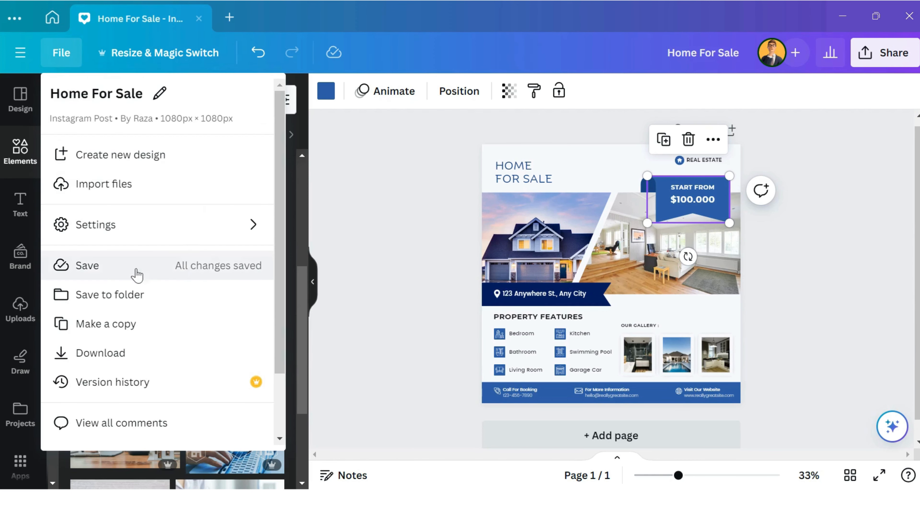
left_click(179, 269)
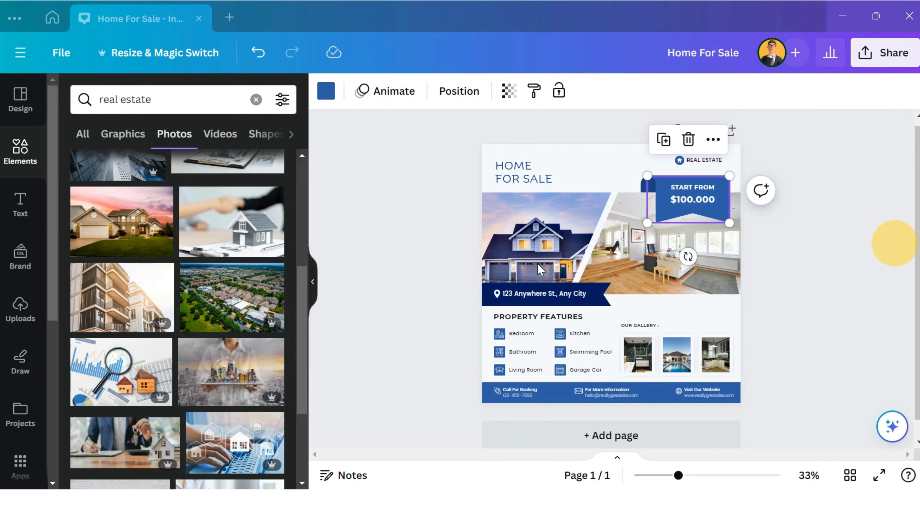
Review the design's sharing options and download it as a PNG at size 1, 1,080 × 1,080 px
left_click(883, 60)
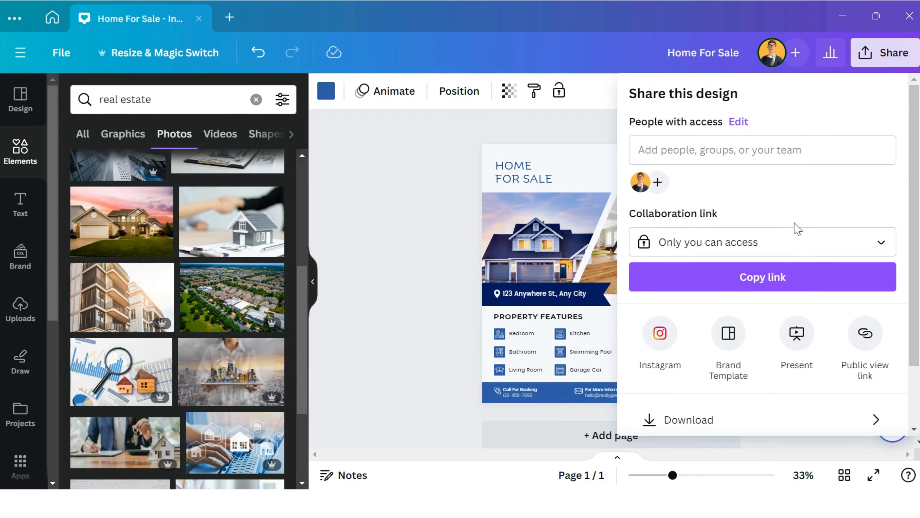
scroll(798, 229, "down", 2)
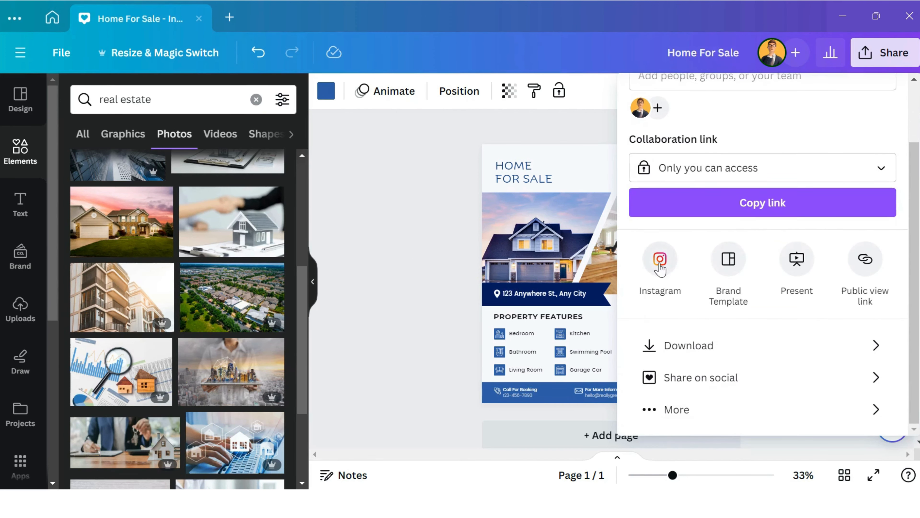
left_click(662, 277)
scroll(792, 289, "up", 2)
scroll(792, 288, "down", 2)
left_click(726, 350)
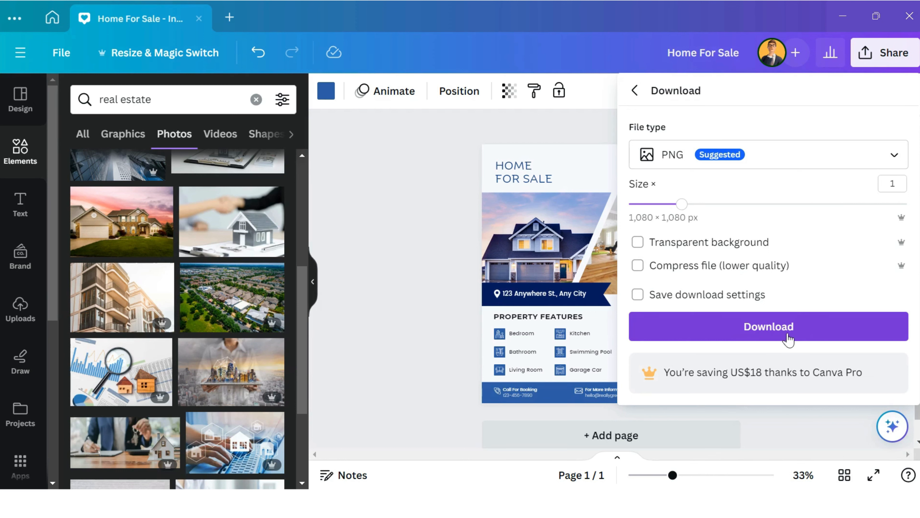
left_click(774, 336)
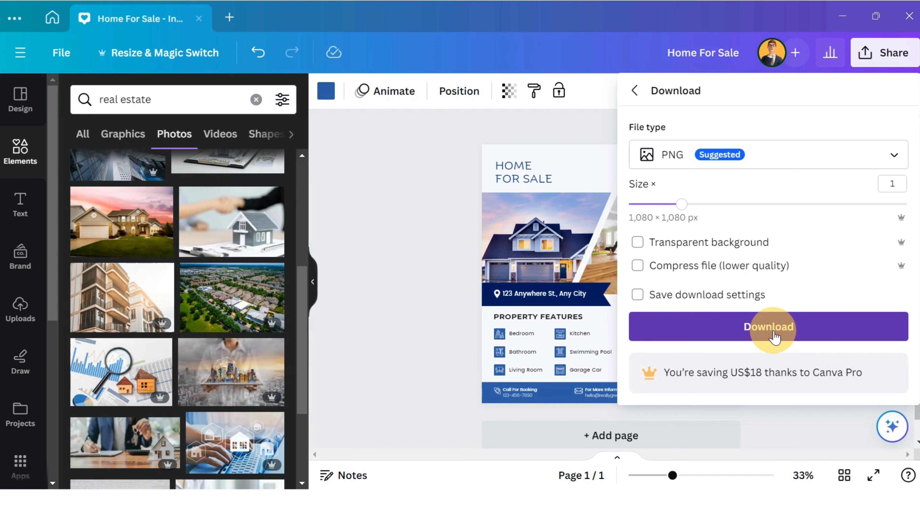
left_click(773, 335)
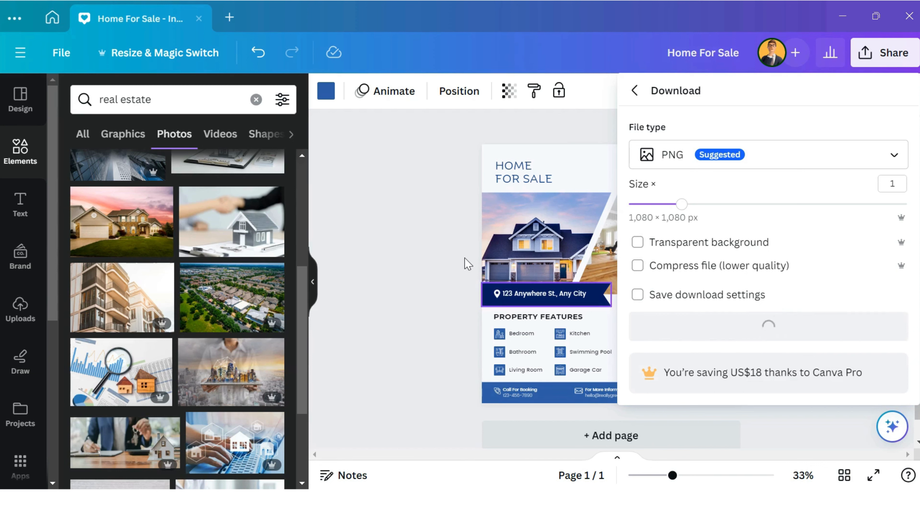